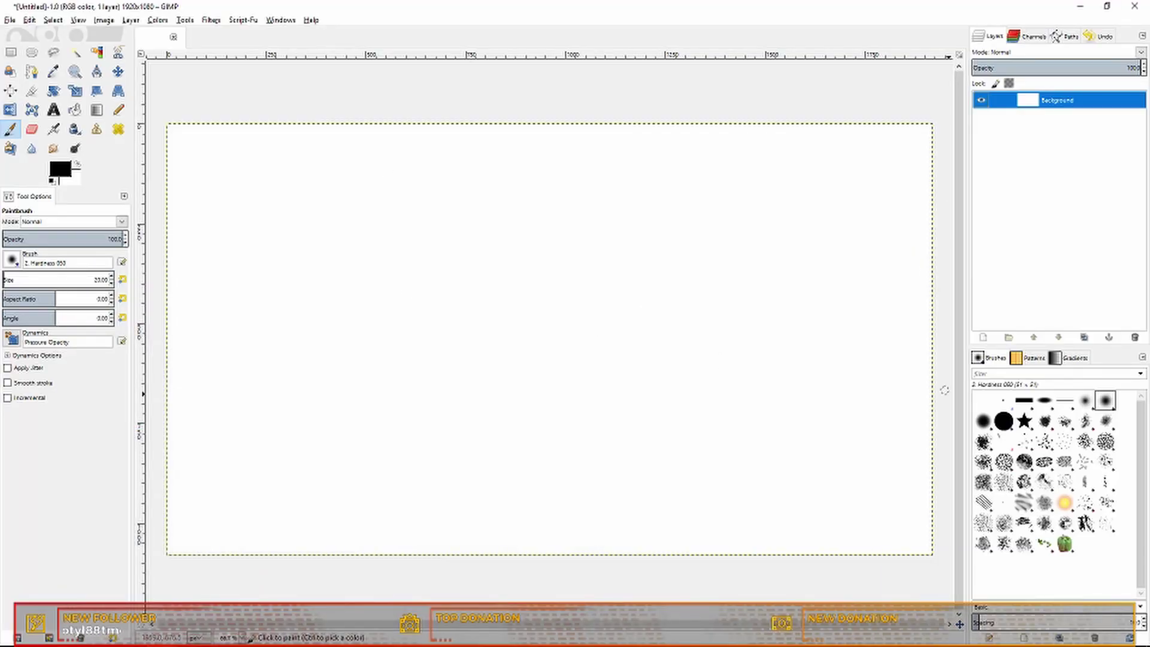
Step: Add a new transparent layer above the background of the 1920 × 1080 image
left_click(9, 20)
left_click(27, 34)
left_click(200, 147)
right_click(1039, 102)
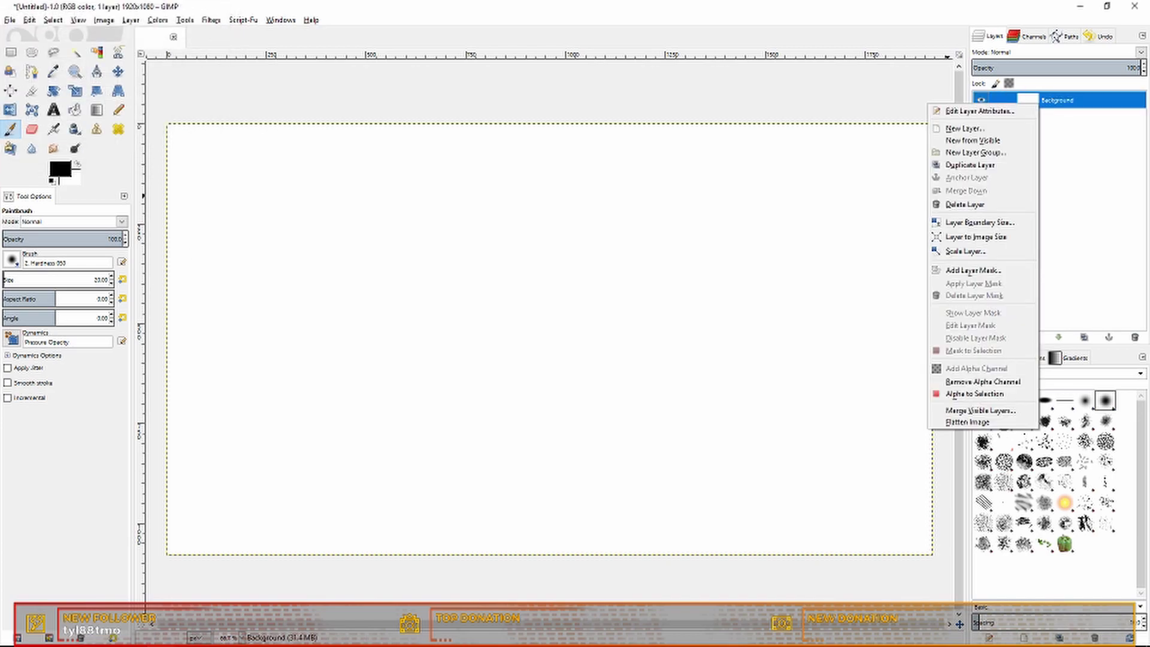
key("n")
key("Return")
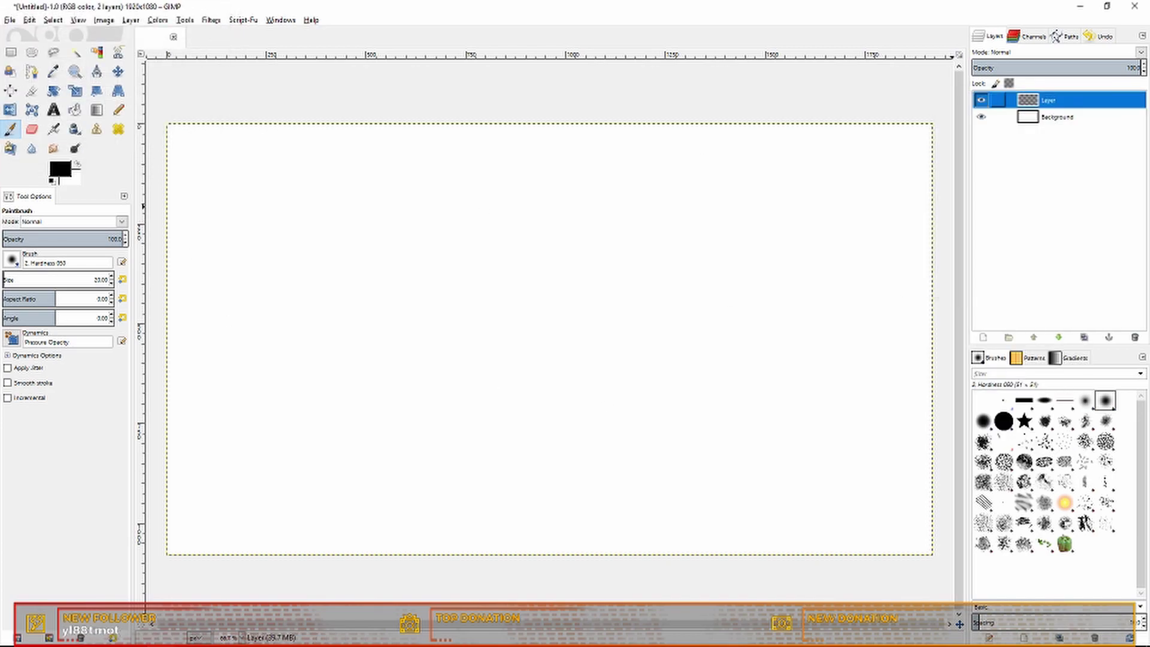
Step: Set up Rectangle Select with rounded corners at a radius of 10
key("r")
left_click(8, 265)
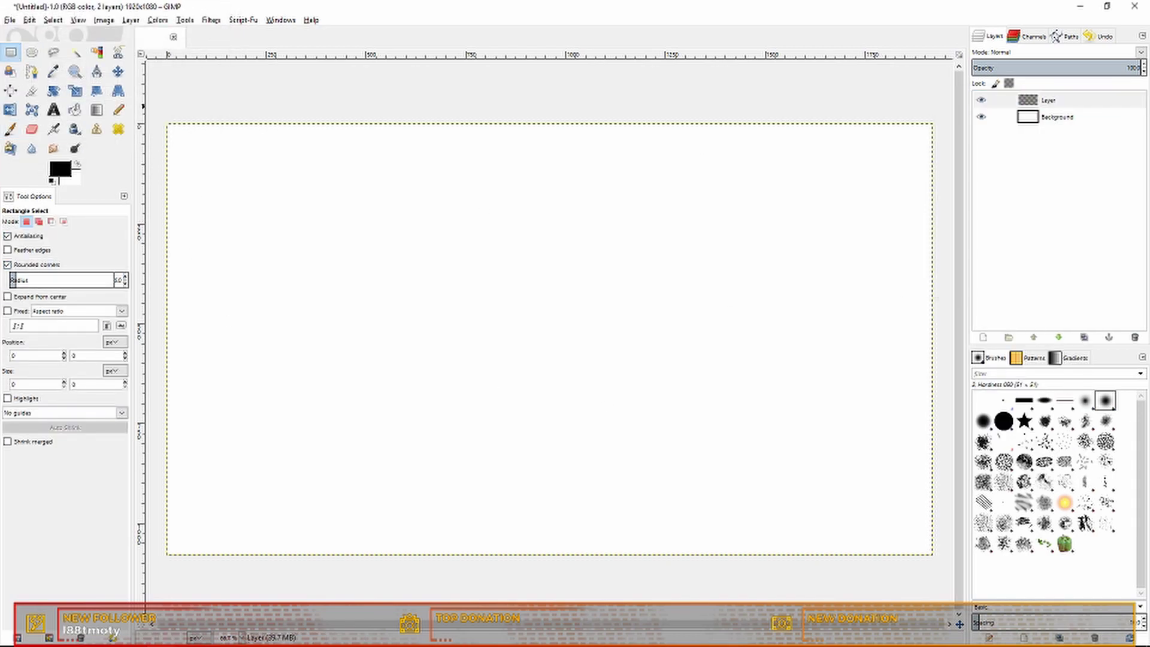
Step: Add one horizontal and one vertical guide by percent, crossing at the center of the image
left_click(104, 20)
mouse_move(120, 225)
left_click(293, 225)
left_click(603, 379)
left_click(104, 20)
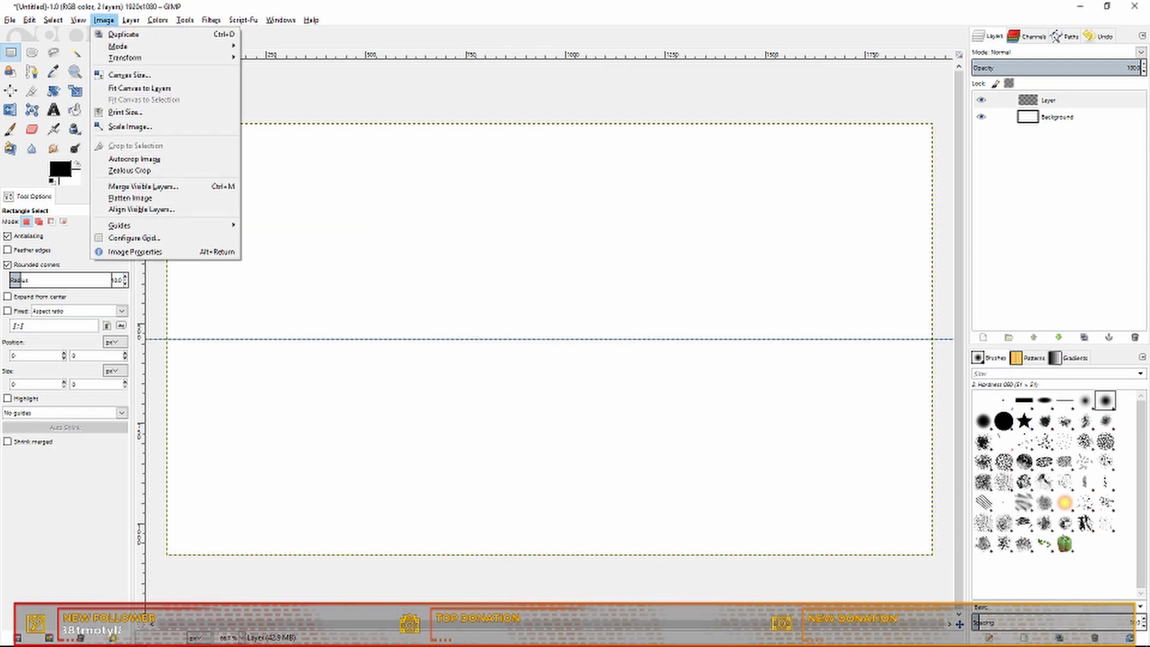
left_click(293, 225)
left_click(585, 300)
left_click(541, 328)
left_click(598, 380)
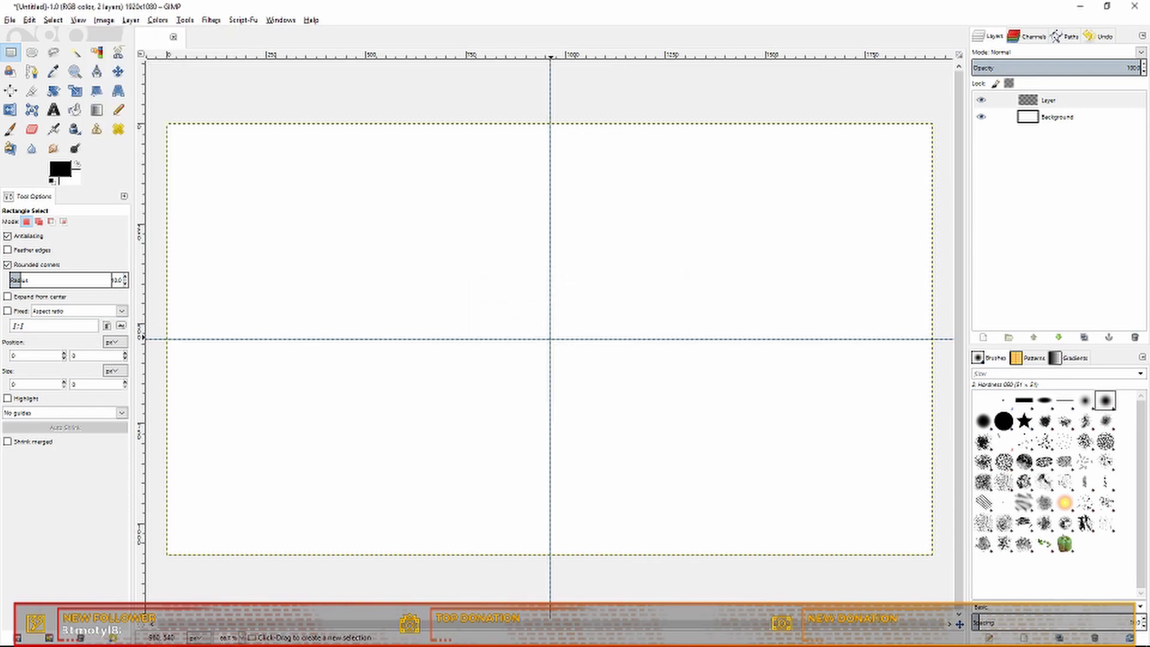
Step: Fill a rounded rectangle of about 972 × 564 px, centered on the guides, with dark gray on the new layer and deselect it
left_click_drag(558, 339, 743, 451)
left_click(60, 168)
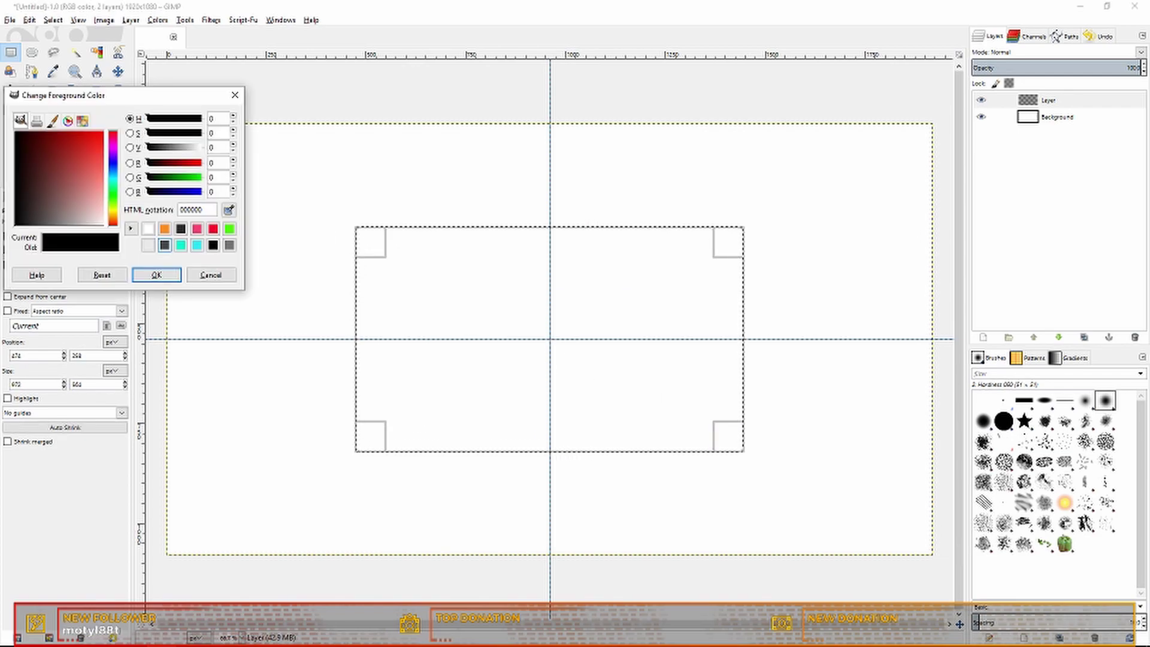
left_click_drag(42, 221, 25, 222)
left_click(156, 274)
left_click(29, 20)
left_click(65, 192)
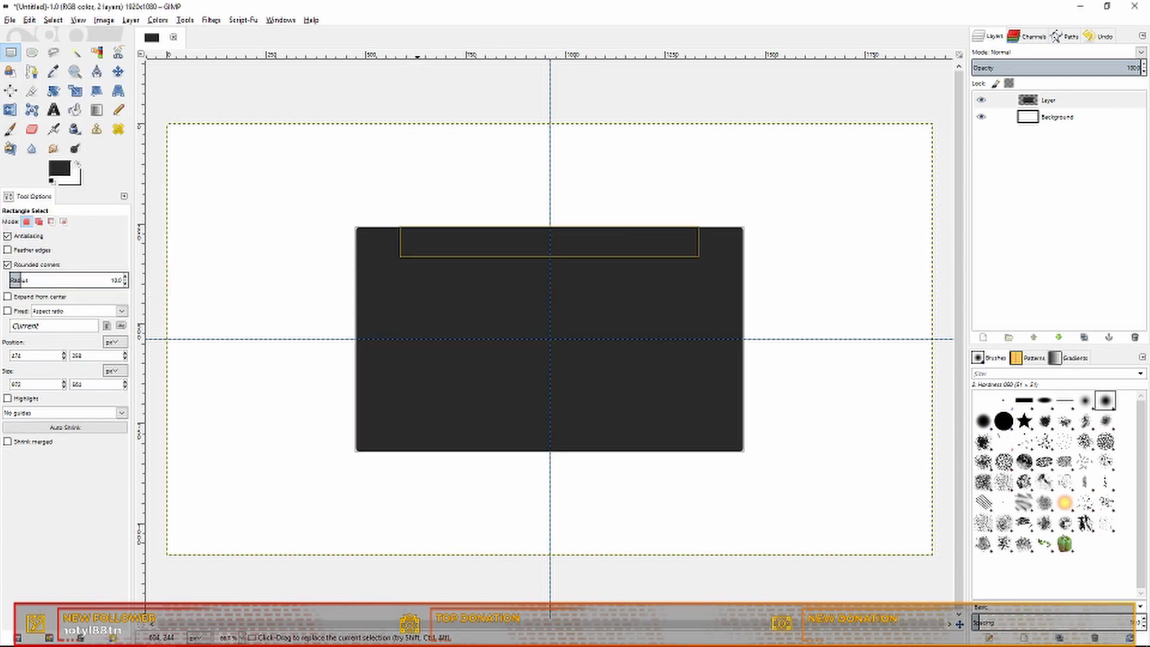
left_click(53, 20)
left_click(59, 47)
scroll(760, 235, "up", 4)
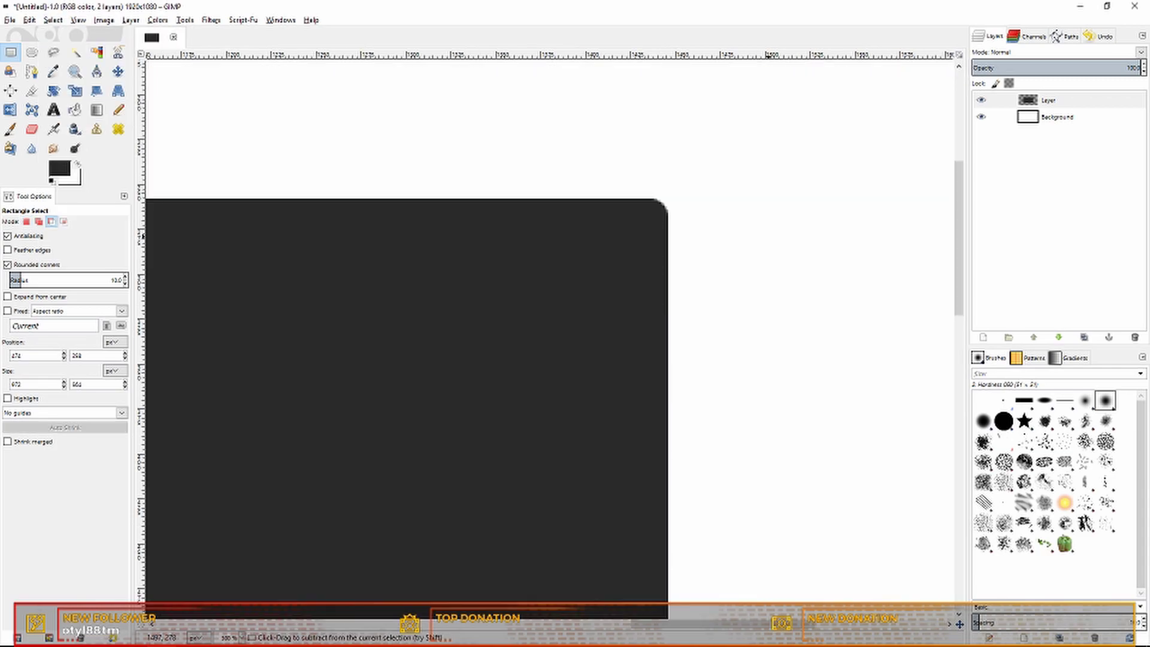
key("shift+ctrl+j")
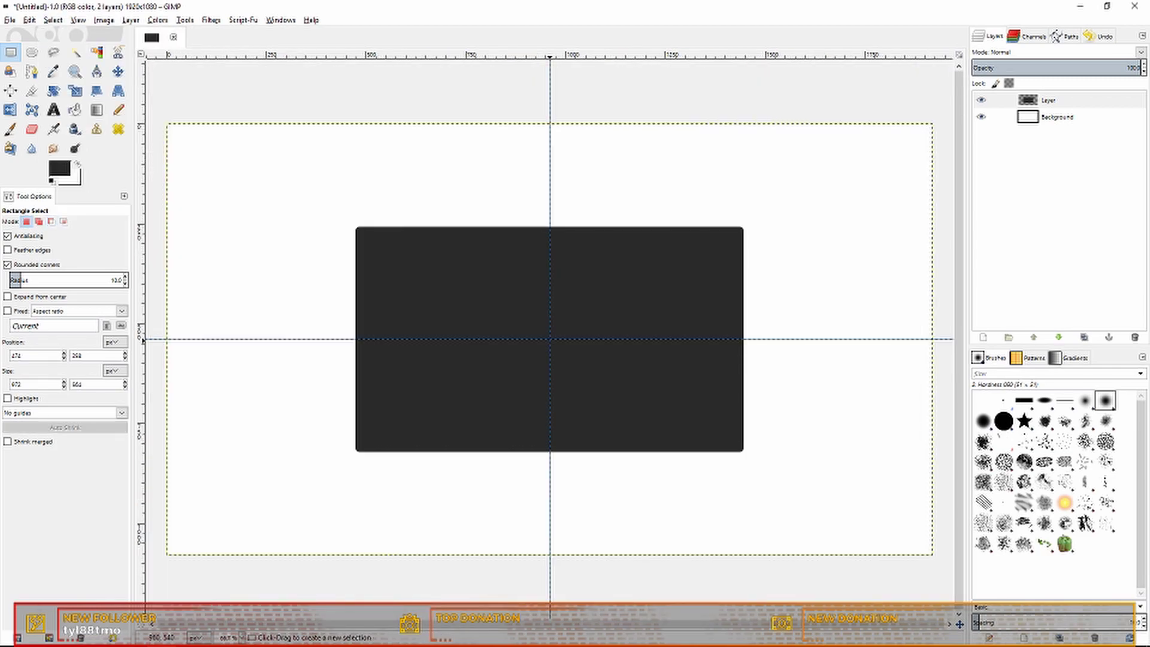
Step: Try to hollow out the dark shape by deleting a slightly smaller rounded rectangle centered on the guides
left_click_drag(550, 339, 737, 447)
key("Delete")
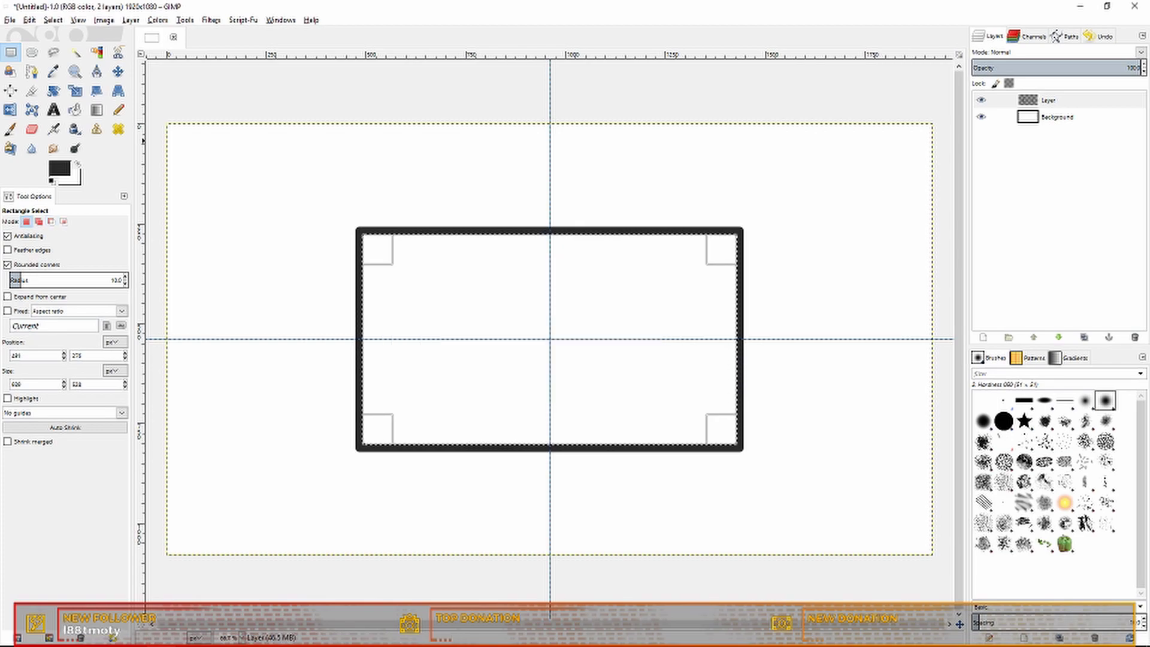
scroll(744, 456, "up", 4)
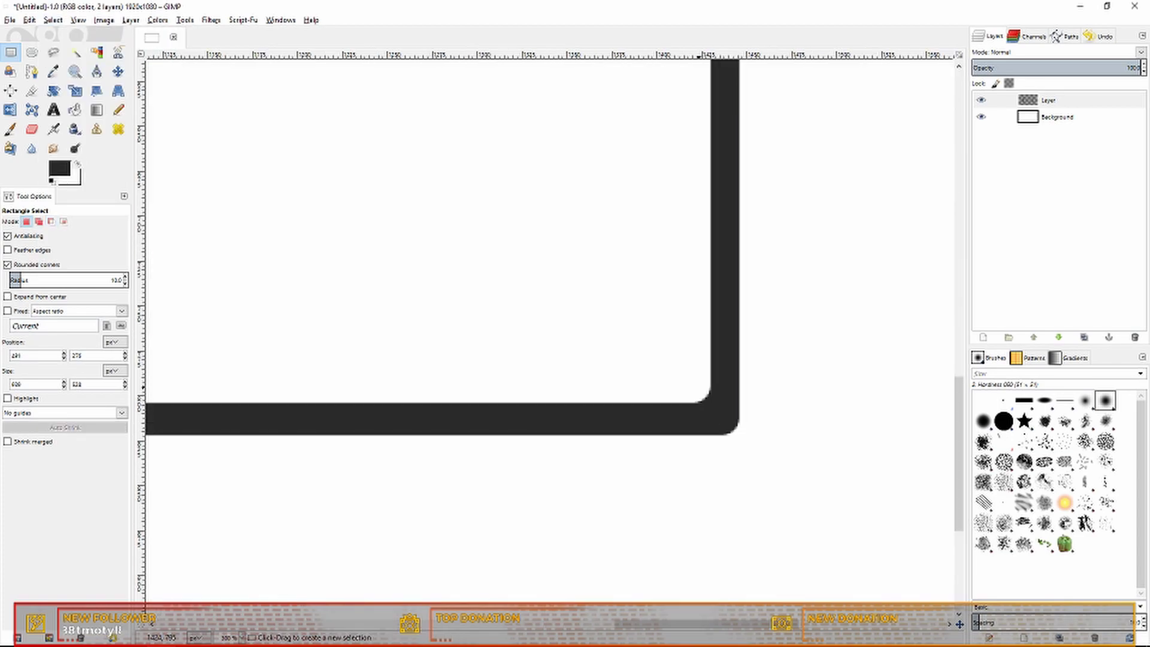
key("1")
key("ctrl+z")
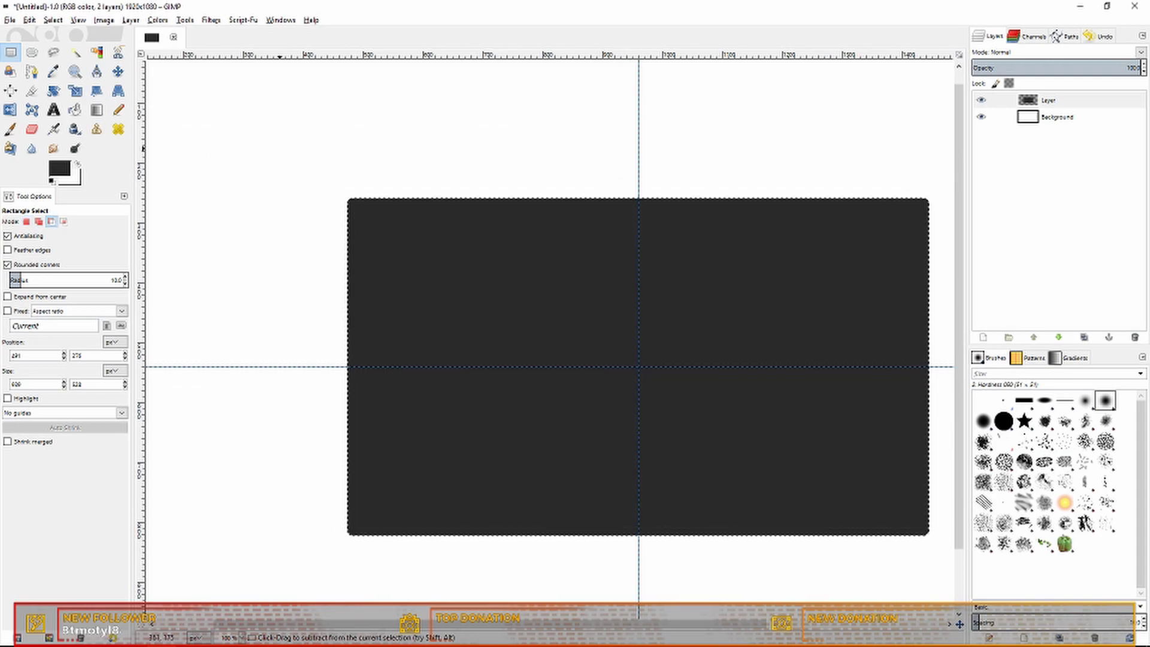
key("ctrl+z")
key("ctrl+y")
Step: Try to hollow out the dark shape by shrinking its selection and deleting the inside
left_click(28, 20)
mouse_move(52, 19)
left_click(70, 161)
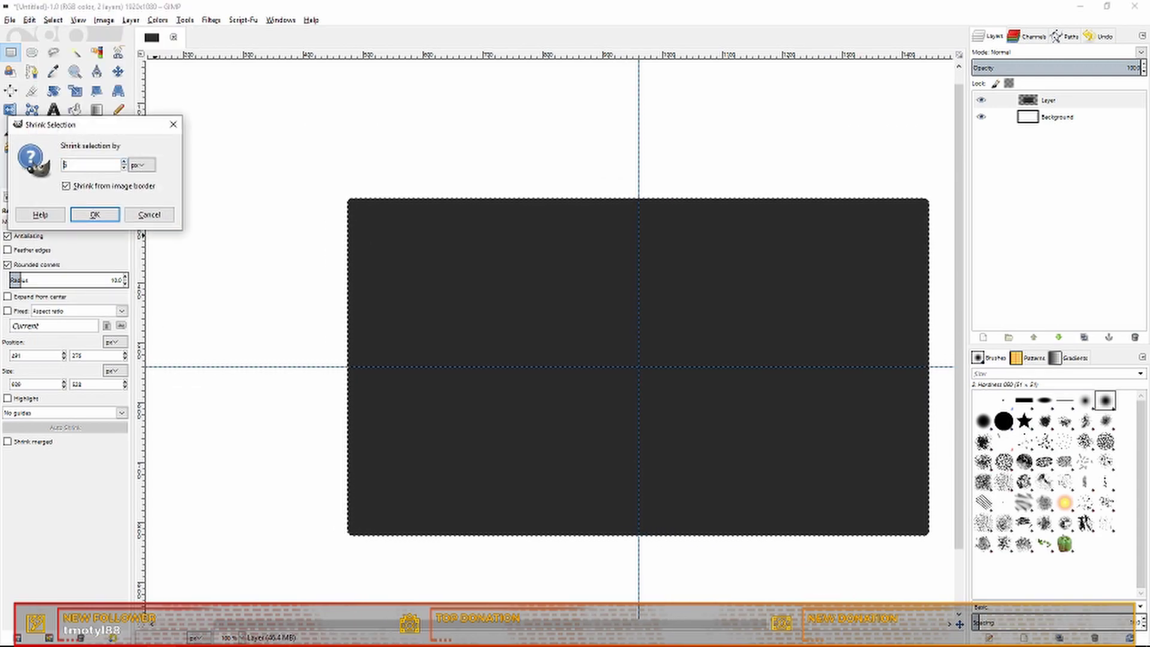
key("Return")
key("Delete")
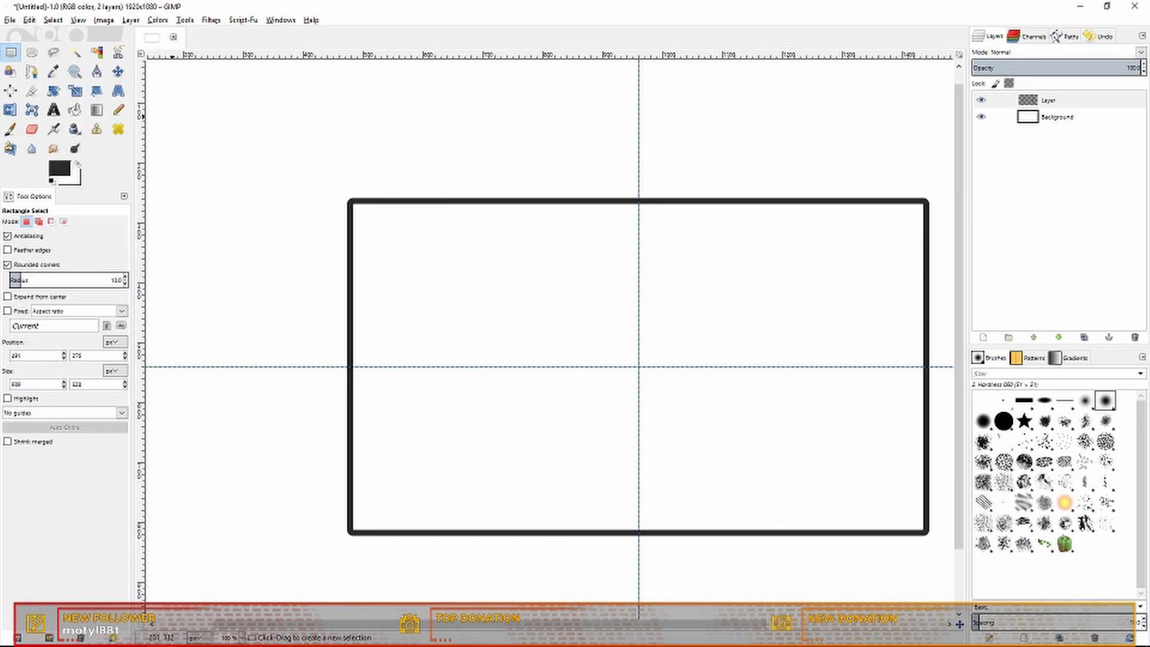
key("4")
key("ctrl+z")
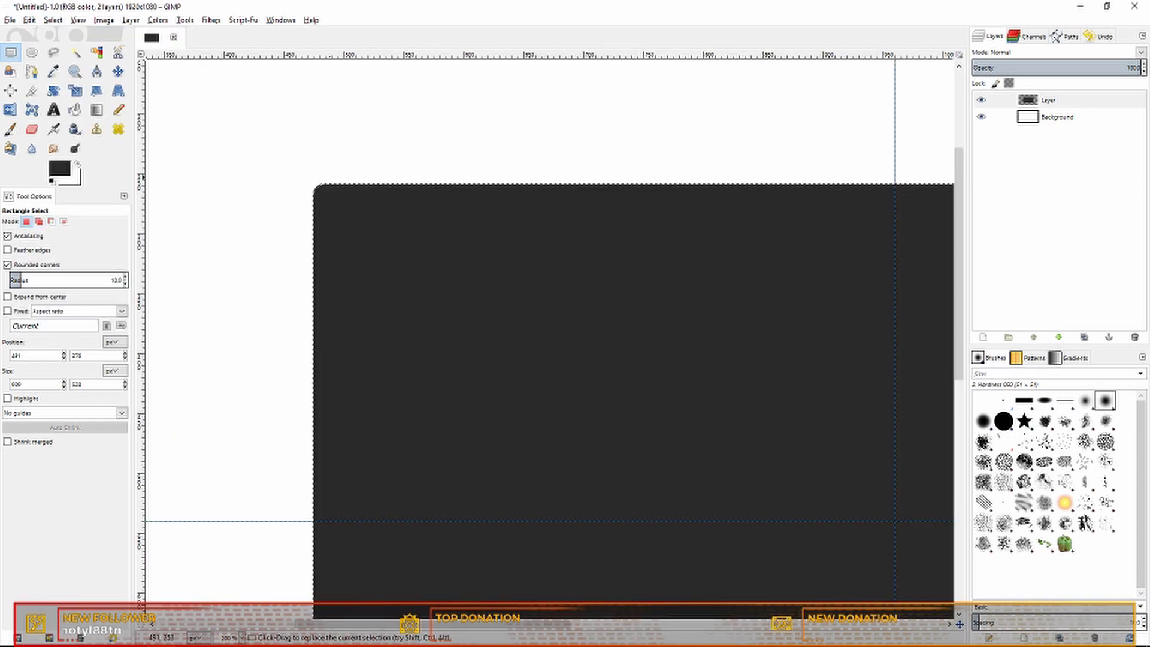
Step: Delete a centered rounded rectangle of about 948 × 534 px from the dark shape, leaving an even frame
key("1")
left_click_drag(546, 379, 830, 537)
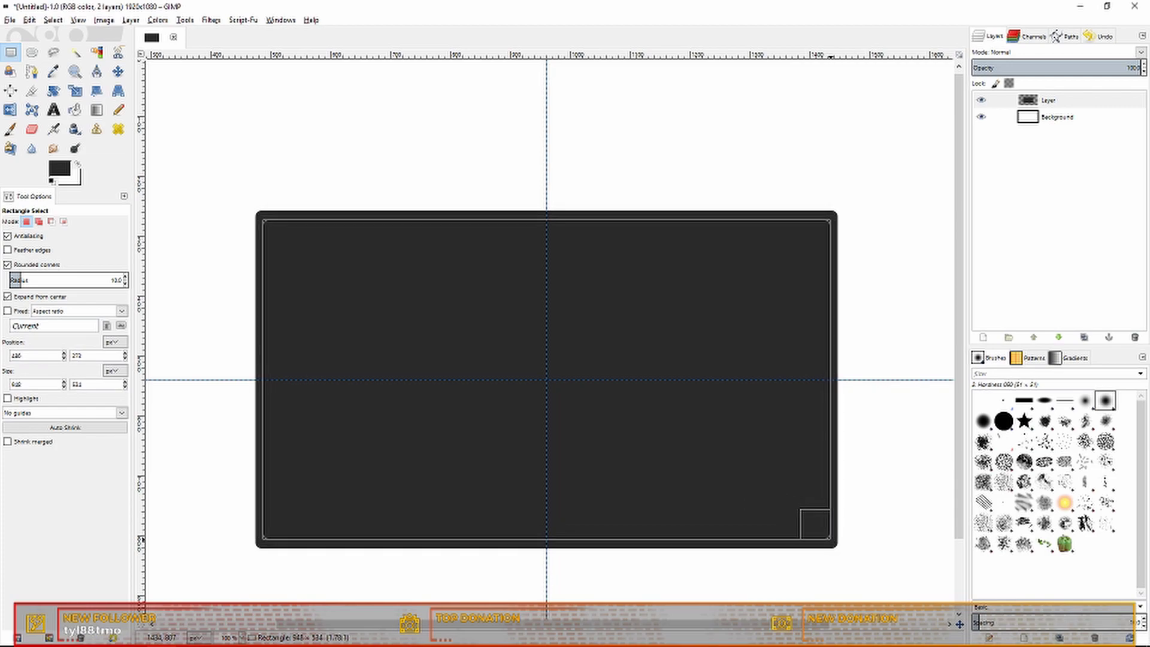
key("Delete")
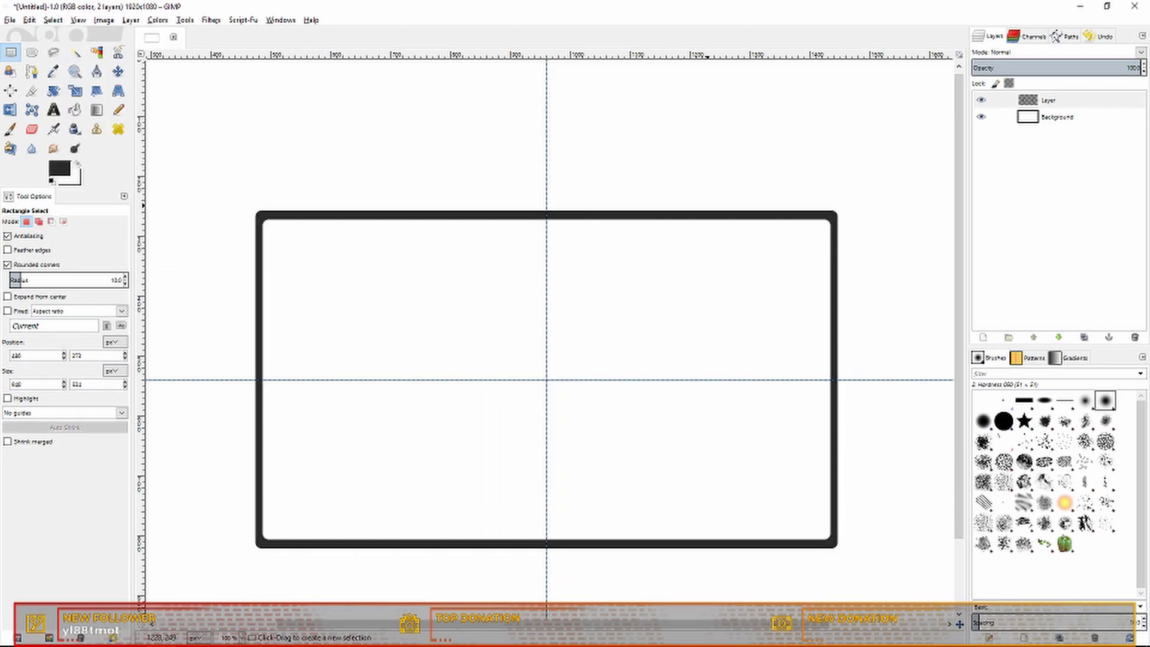
Step: Add a new transparent 1920 × 1080 px layer above the frame layer
right_click(1066, 167)
left_click(1042, 195)
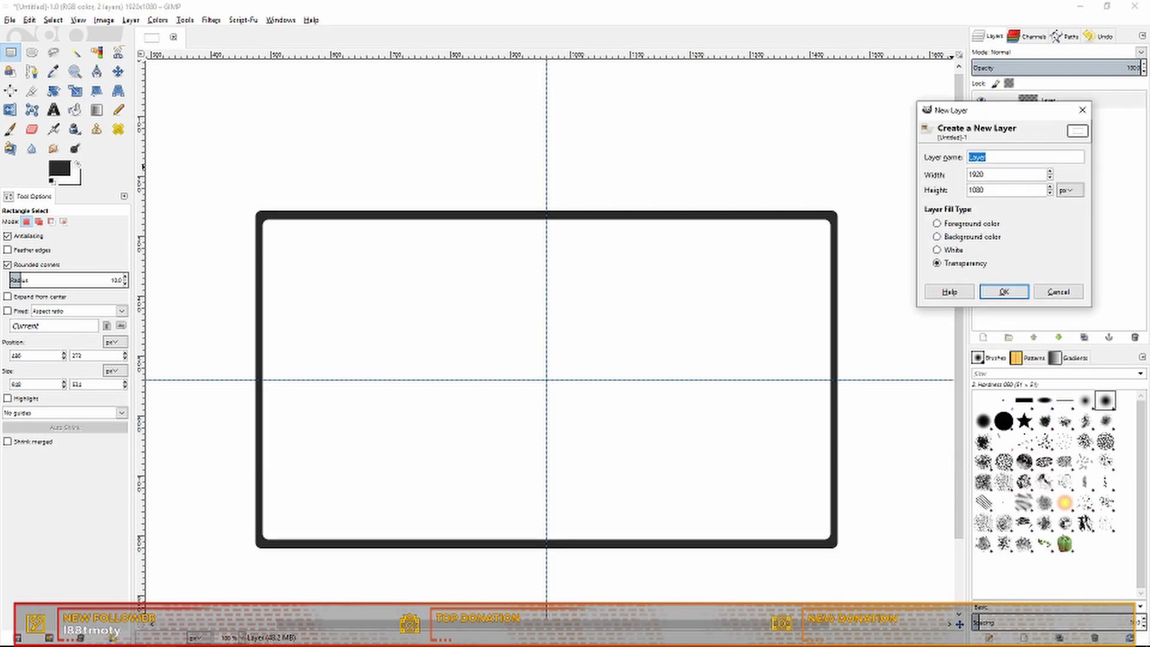
left_click(1003, 291)
Step: Select the frame's shape from its layer's alpha and apply the Add Bevel filter on a copy of the image
right_click(1049, 114)
left_click(985, 406)
left_click(211, 20)
mouse_move(243, 20)
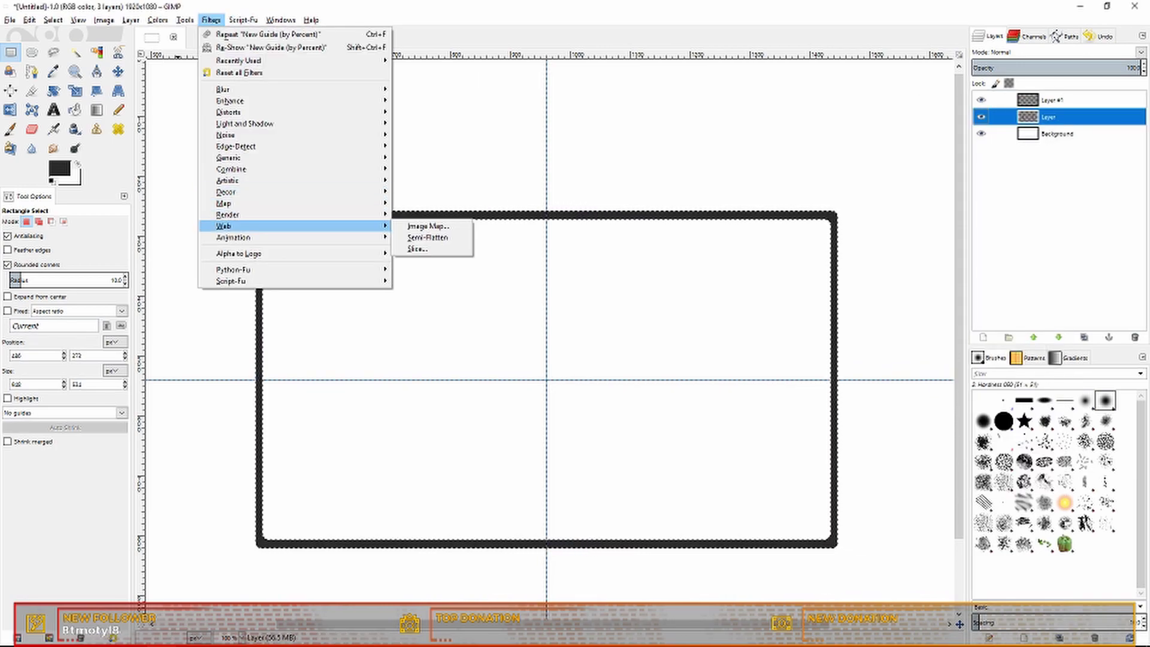
mouse_move(227, 180)
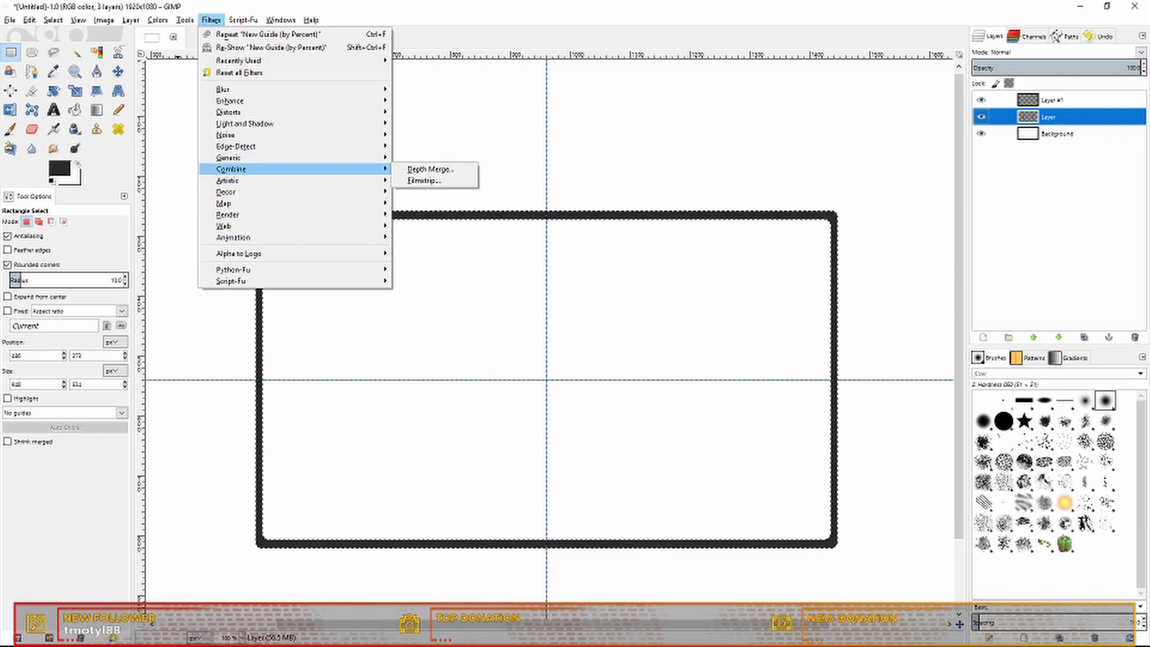
mouse_move(240, 123)
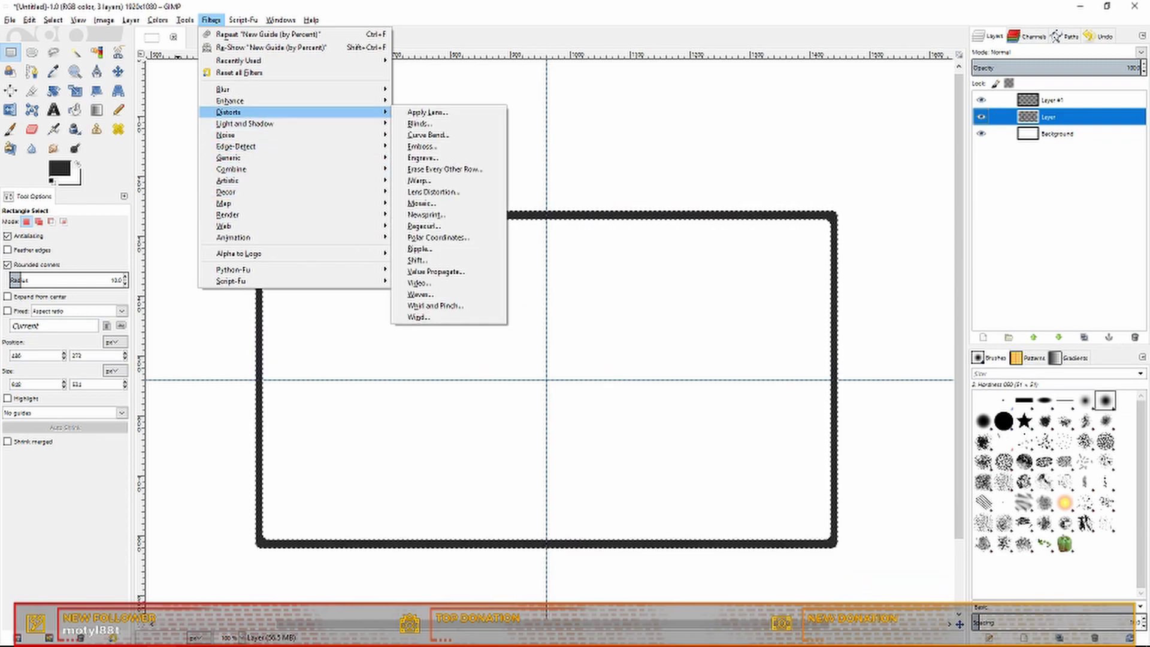
mouse_move(239, 253)
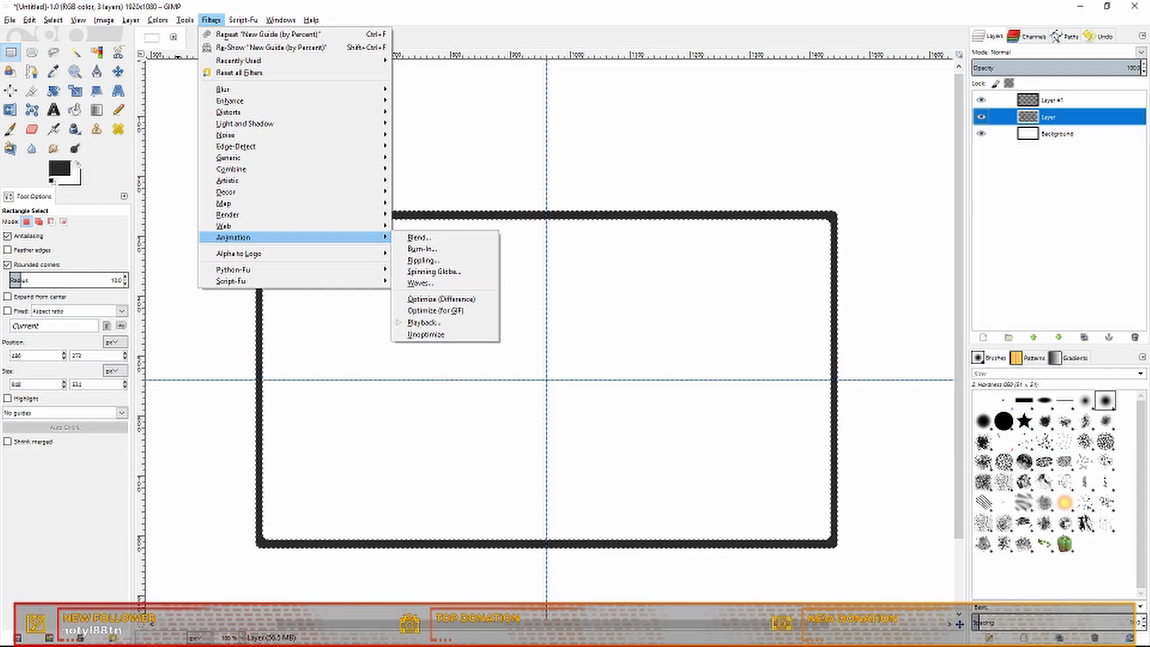
mouse_move(239, 214)
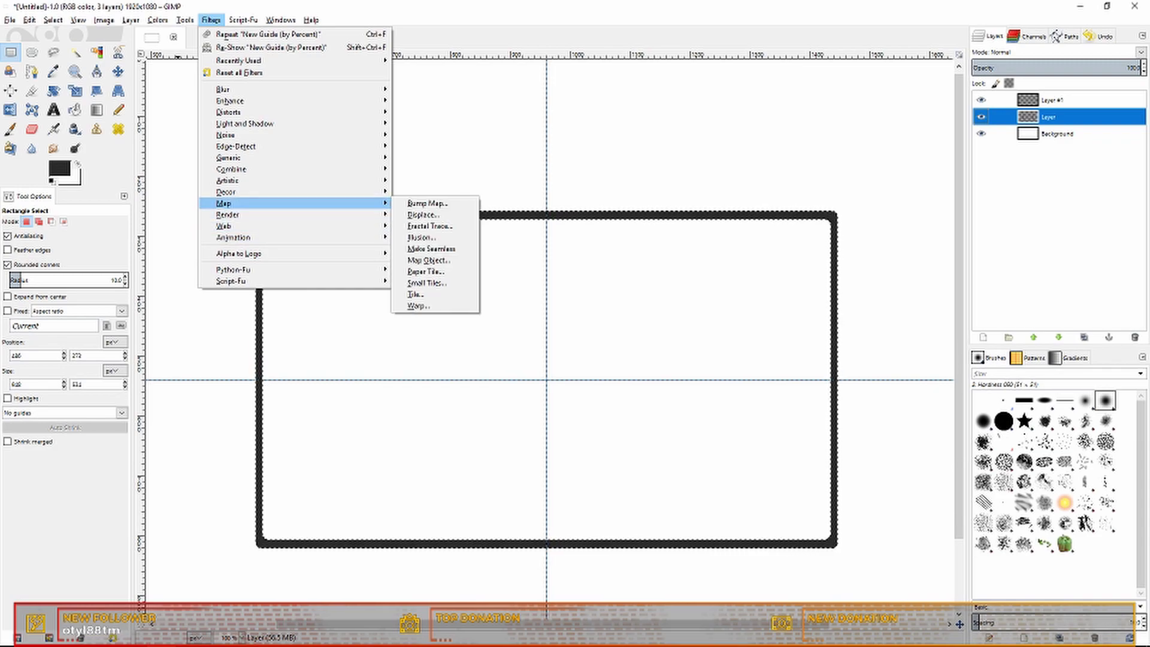
left_click(419, 192)
left_click(606, 389)
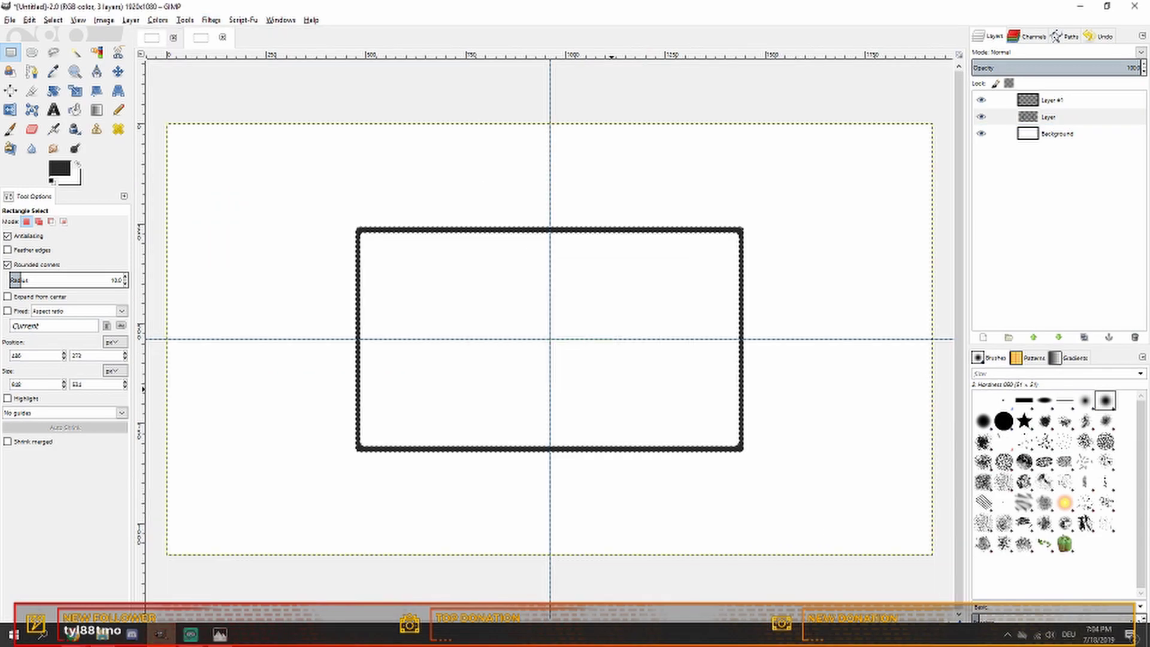
Step: Clear the selection in the copied image and check the frame's beveled edge
left_click(53, 21)
left_click(64, 47)
scroll(725, 295, "up", 9)
scroll(708, 294, "down", 8)
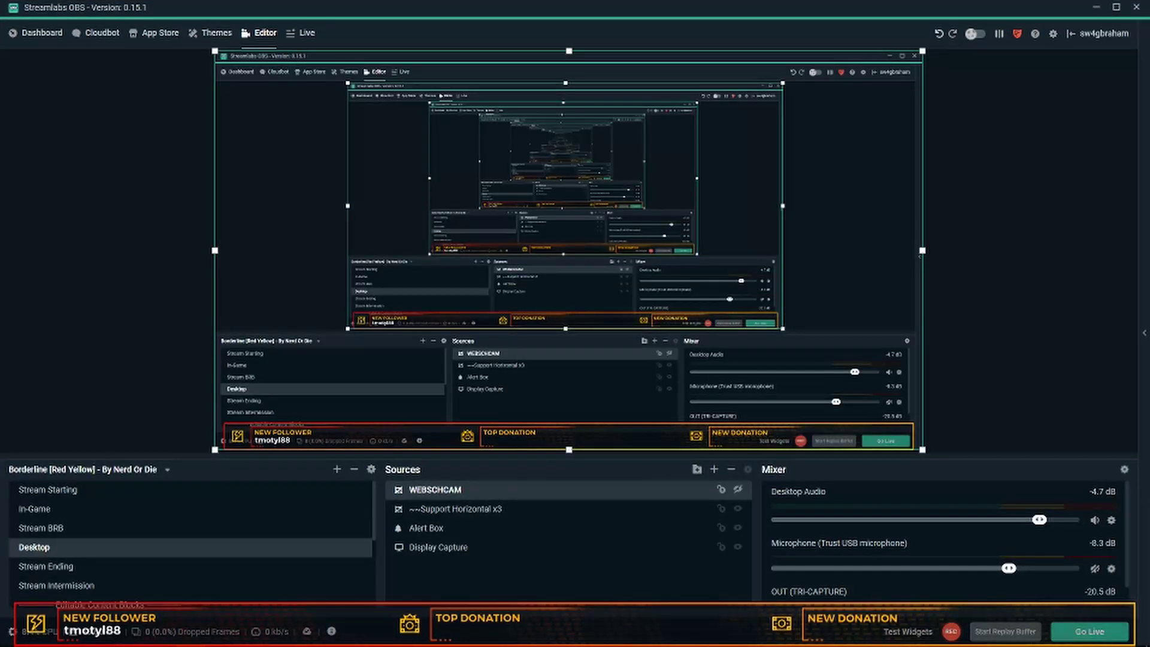
Step: Hide the WEBSCHCAM source in Streamlabs OBS
left_click(737, 489)
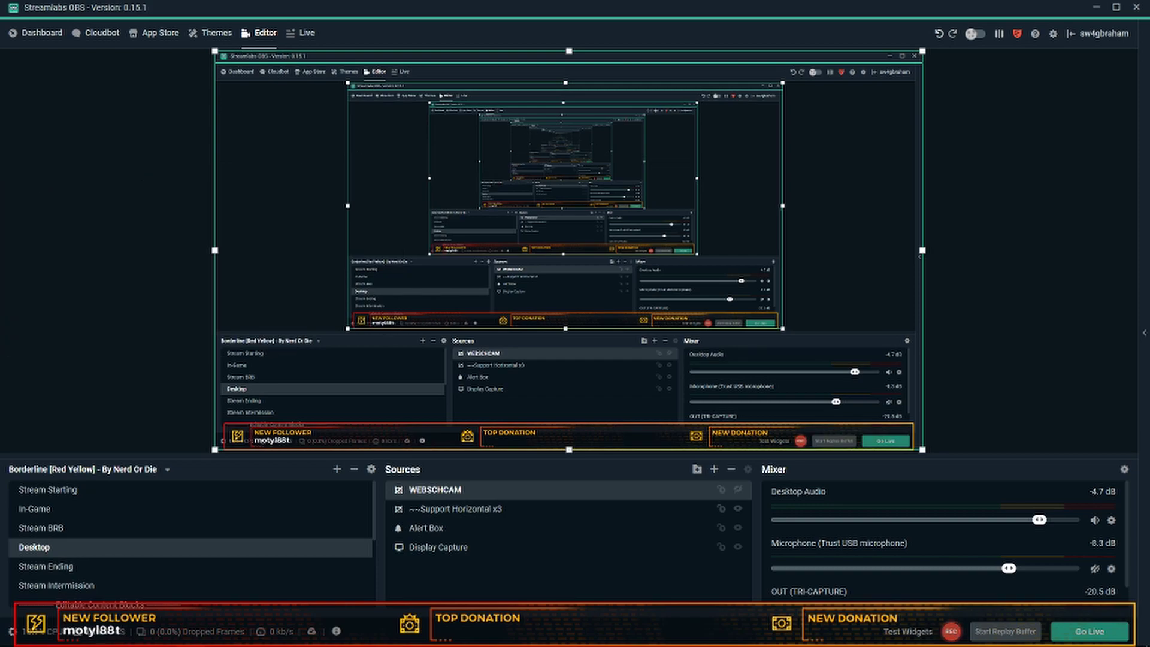
Step: Switch to File Explorer, view Redlogocam1.png from the RedLogoCam folder in the Twitch overlays as a reference, and return to GIMP
key("alt+Tab")
left_click(439, 296)
left_click(435, 266)
double_click(879, 231)
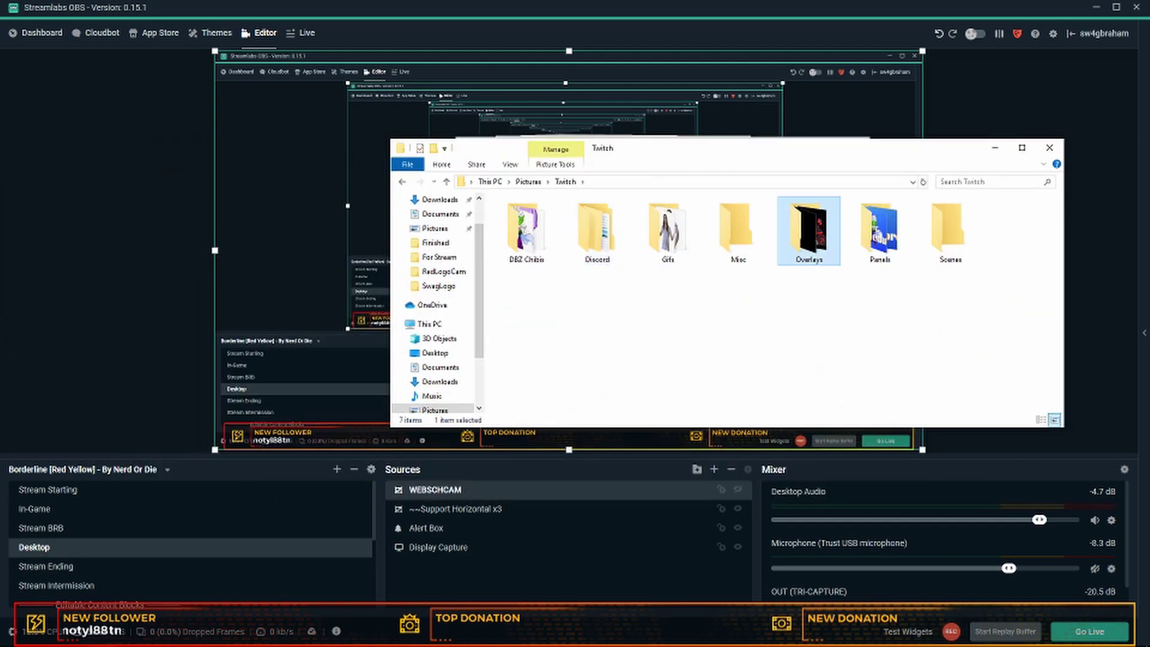
double_click(808, 231)
double_click(597, 231)
double_click(526, 231)
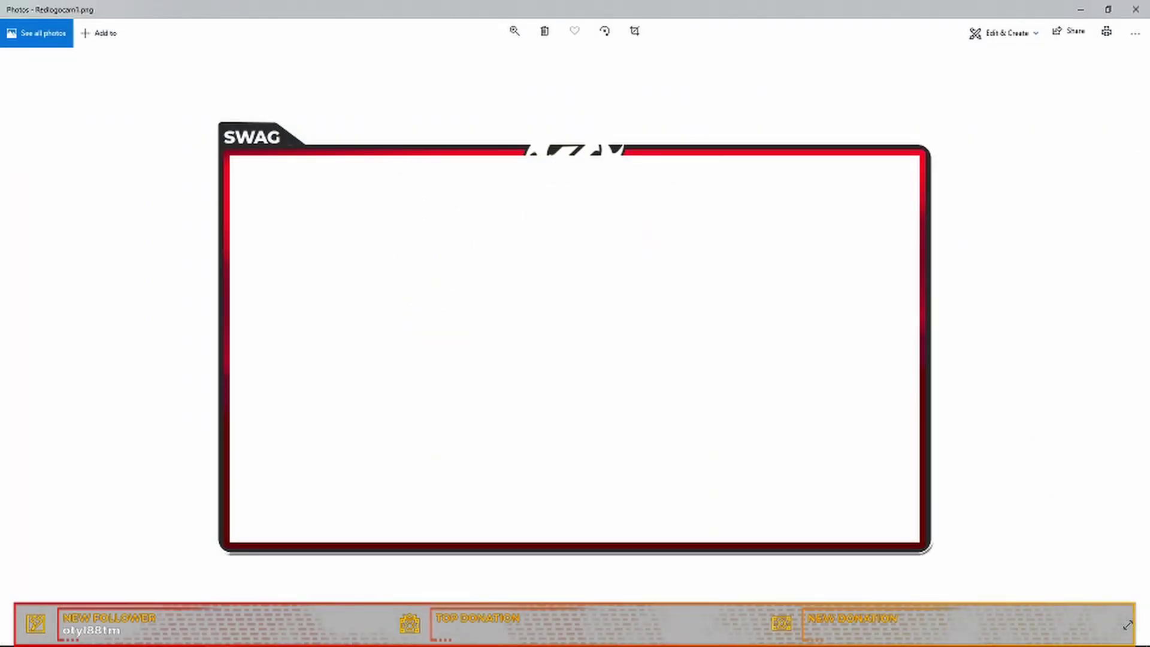
left_click(1135, 9)
key("alt+Tab")
key("alt+Tab")
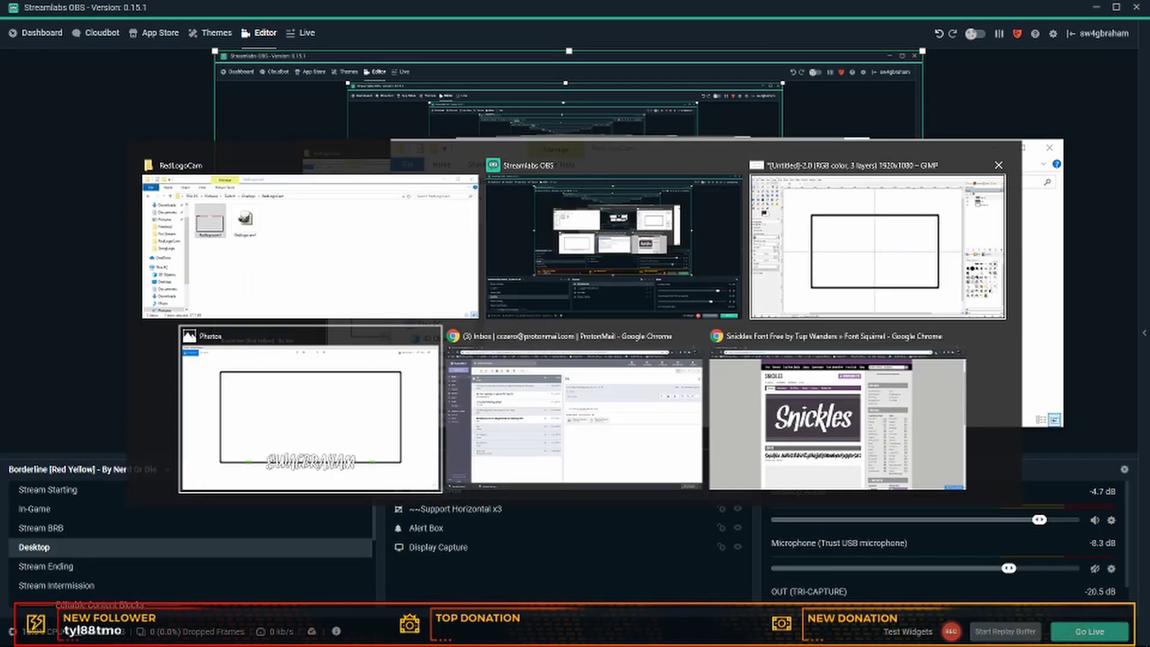
Step: Set the background color to light blue and fill the Background layer with it
left_click(1057, 134)
left_click(76, 180)
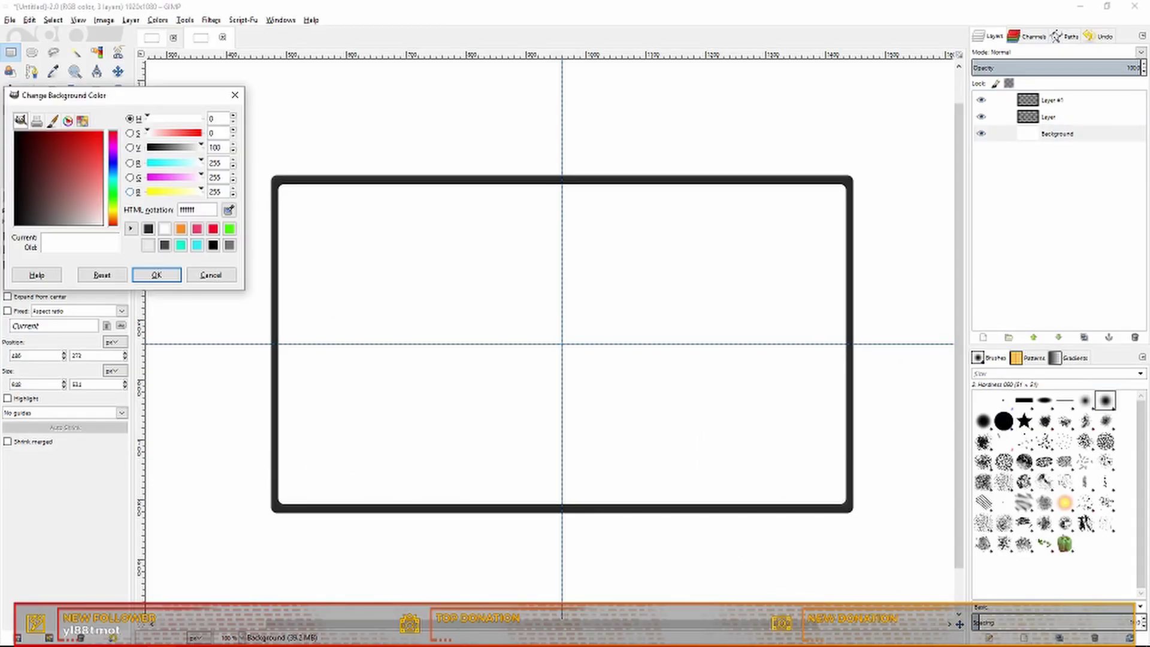
left_click(113, 177)
left_click_drag(60, 147, 104, 197)
left_click(113, 169)
left_click(156, 275)
left_click(30, 21)
left_click(63, 219)
left_click(29, 21)
left_click(65, 206)
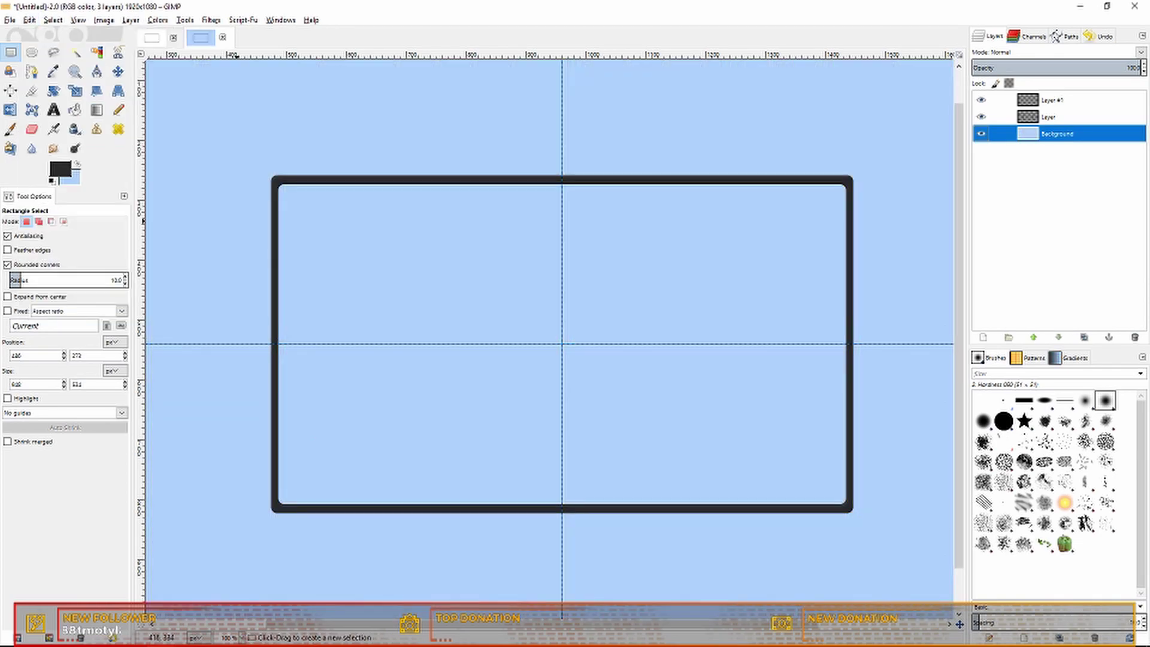
Step: Apply a drop shadow to the frame's alpha selection with offset X 2, offset Y 3, blur radius 2 and opacity 75
right_click(1048, 116)
left_click(988, 410)
left_click(53, 20)
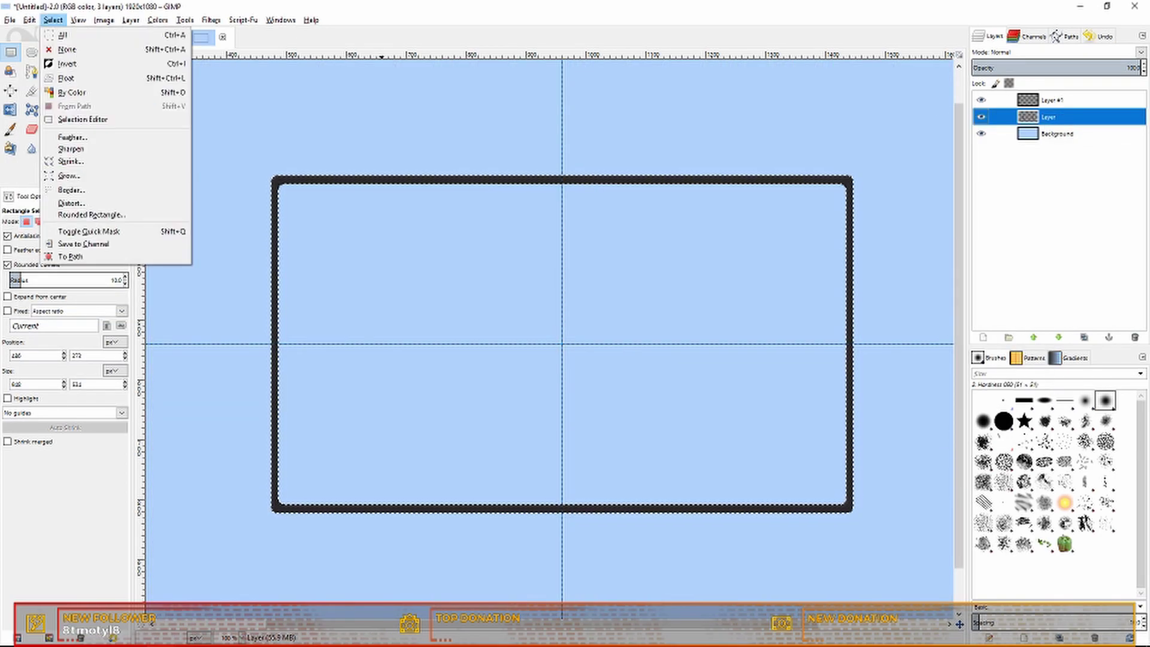
mouse_move(210, 21)
mouse_move(245, 123)
left_click(392, 185)
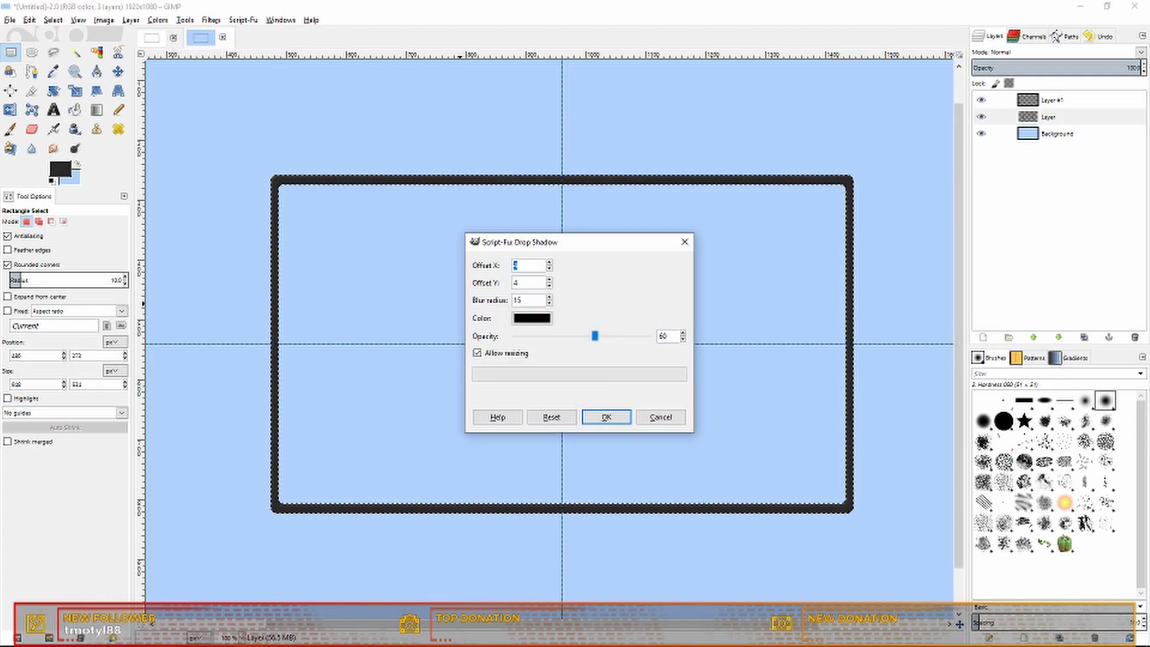
left_click_drag(605, 336, 615, 336)
left_click(606, 417)
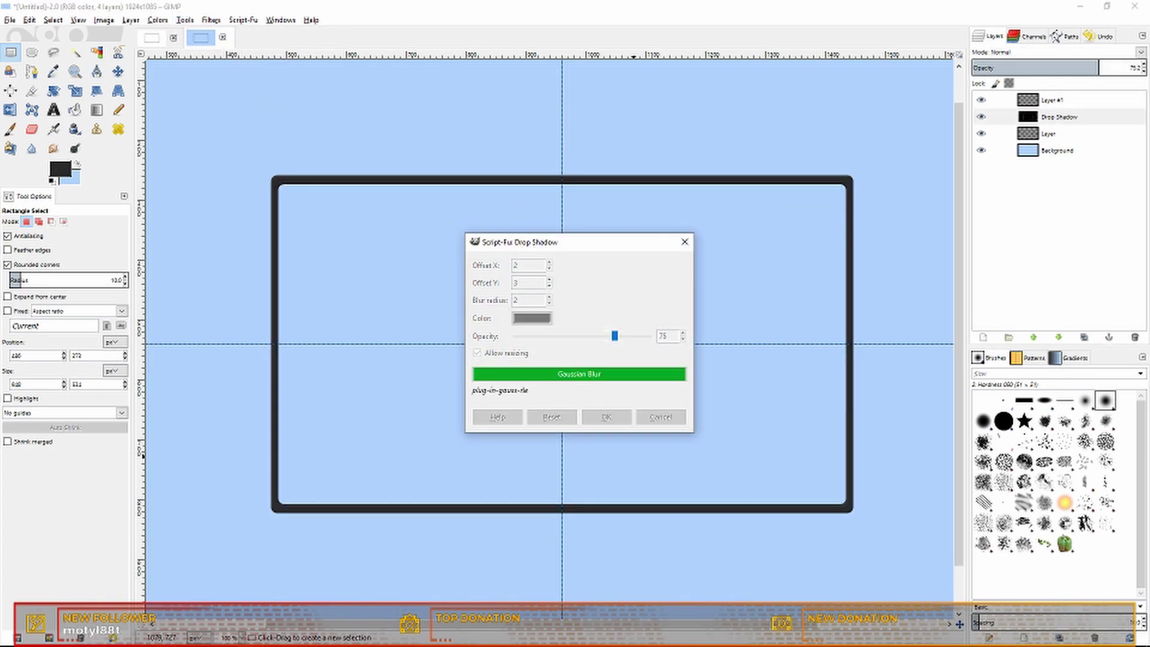
Step: Make the frame layer active, clear the selection and inspect the frame's shadowed edge
left_click(1048, 134)
left_click(52, 20)
left_click(68, 49)
scroll(830, 171, "up", 5)
scroll(737, 327, "down", 2)
scroll(844, 389, "down", 6)
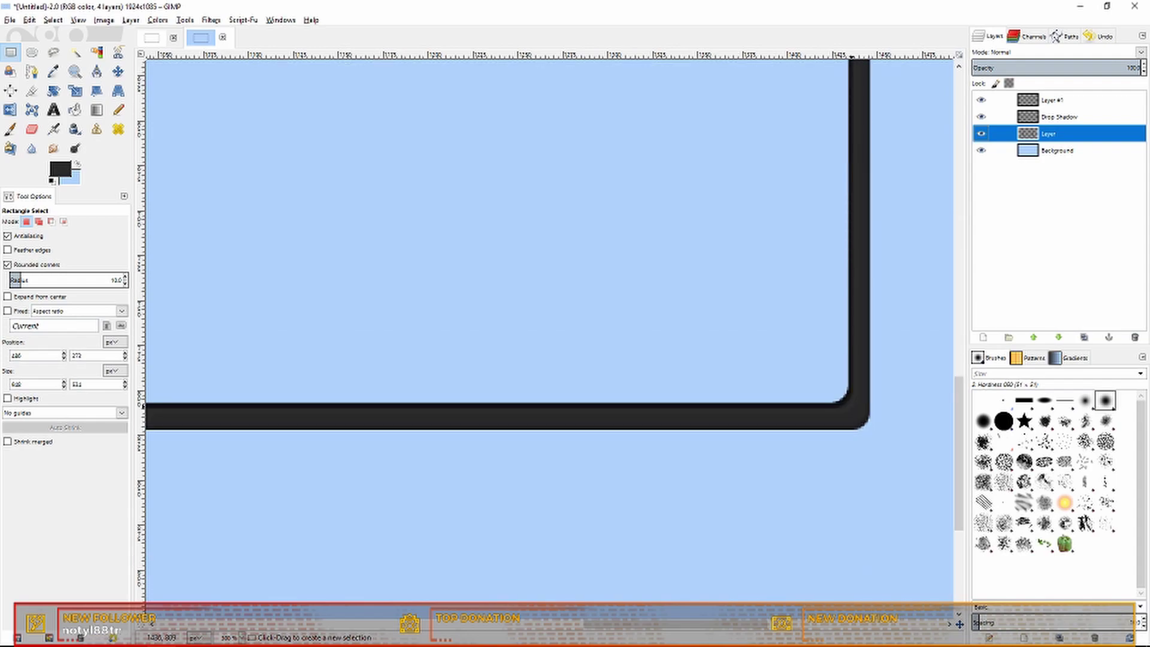
Step: Rename the frame layer as Rim and the empty top layer as Lines
scroll(811, 362, "down", 4)
scroll(743, 326, "up", 1)
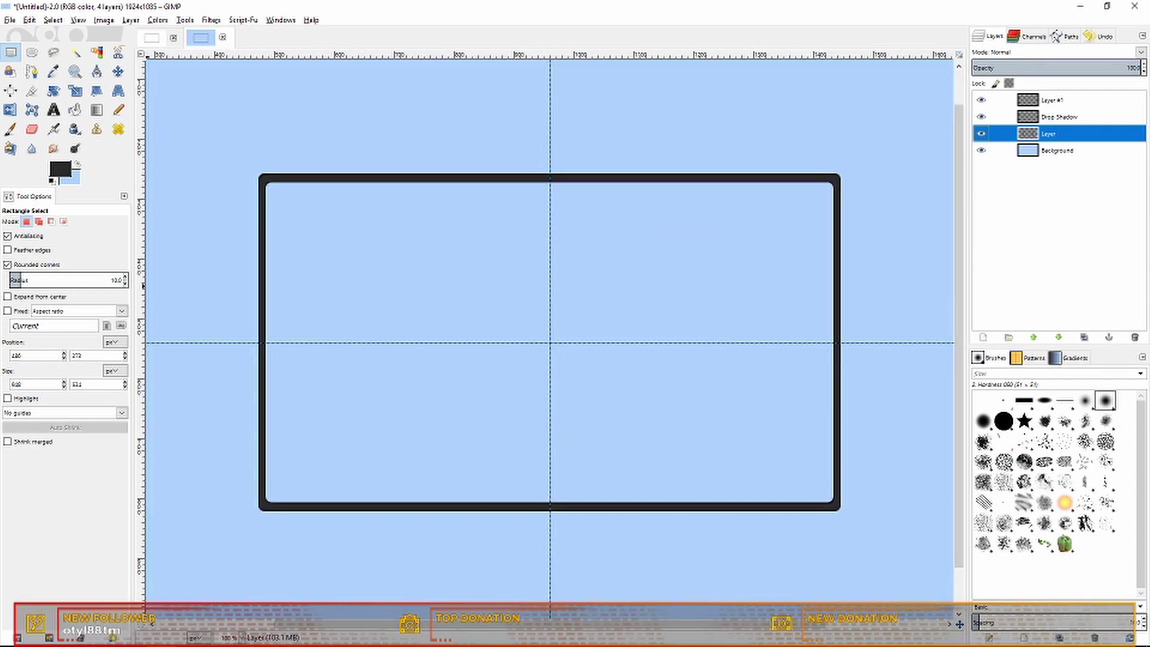
left_click(1052, 100)
double_click(1052, 100)
double_click(1048, 133)
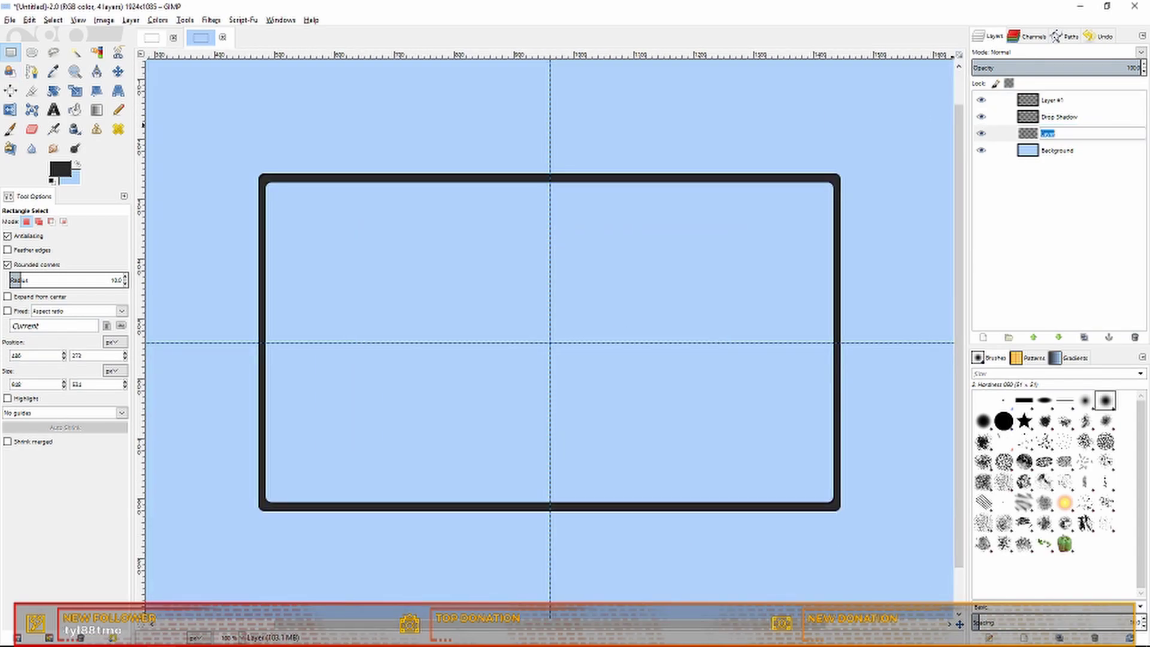
type("Rim")
key("Return")
double_click(1052, 100)
type("Lines")
key("Return")
Step: Select a narrow rounded rectangle about 9 px wide and 54 px tall inside the frame and fill it with green 4eff00
left_click(10, 52)
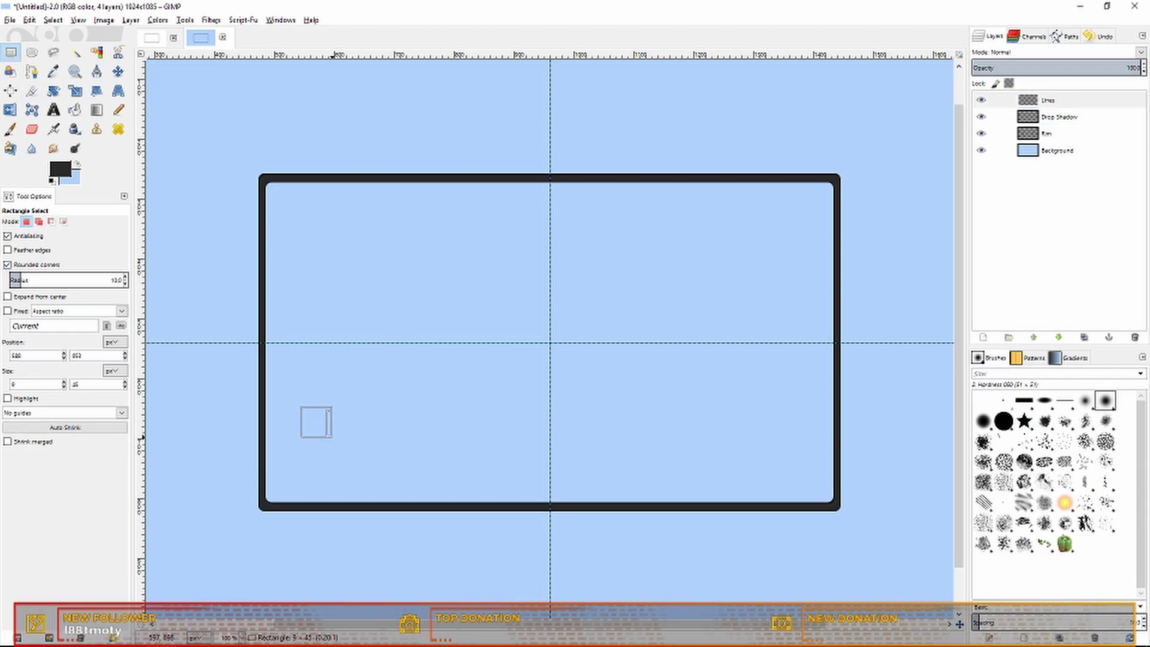
left_click(61, 169)
left_click(149, 245)
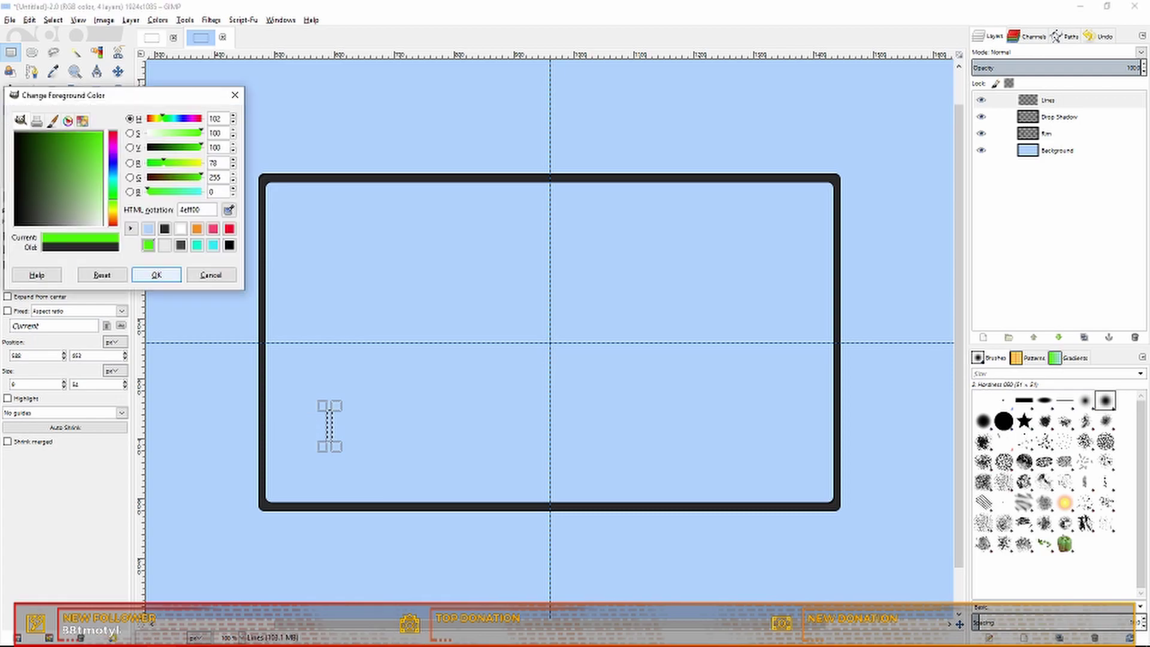
left_click(156, 274)
left_click(53, 20)
mouse_move(29, 19)
left_click(65, 193)
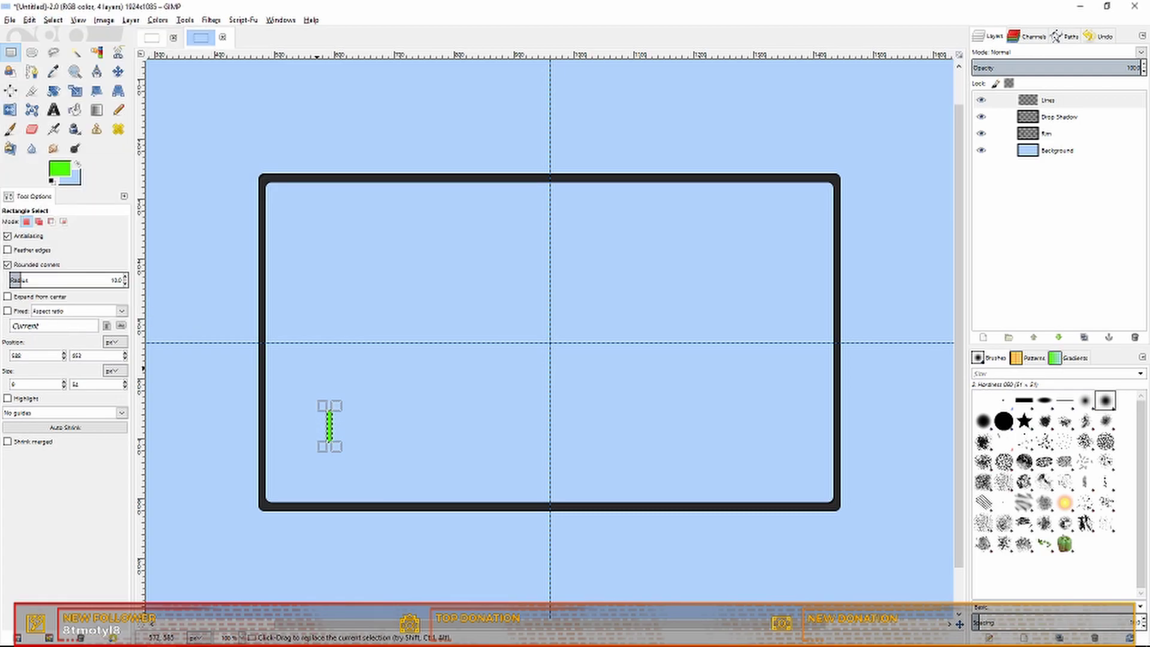
Step: Place vertical guides at about 600 px and 1300 px, one on each side of the center guide
left_click(103, 20)
mouse_move(125, 223)
left_click(288, 223)
left_click(550, 320)
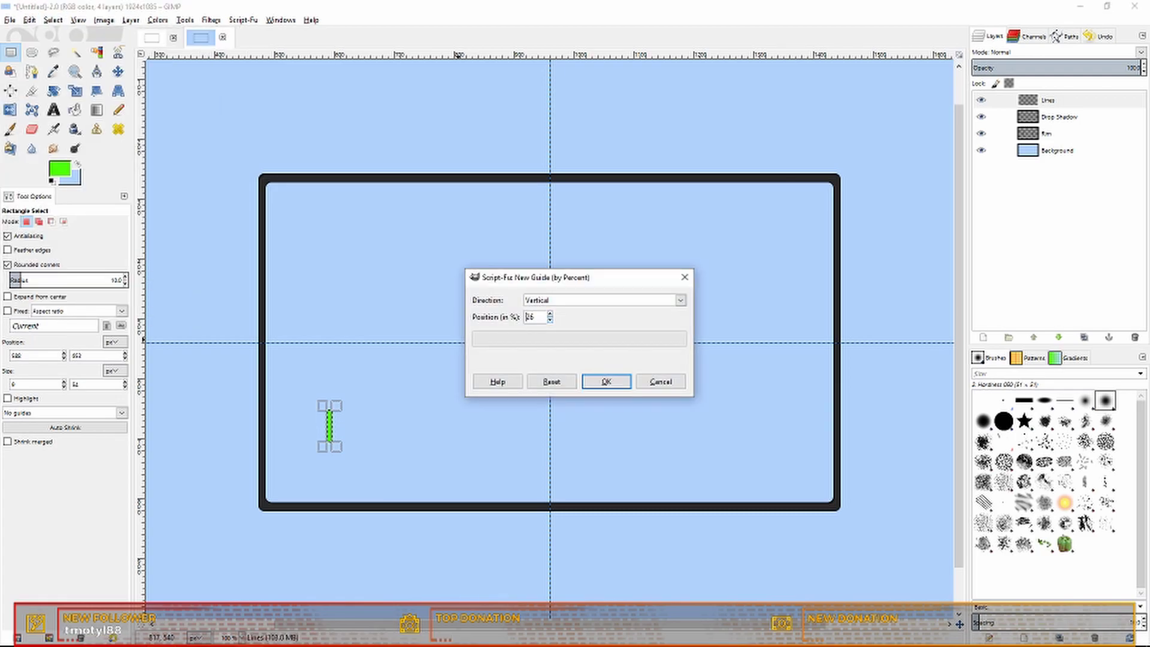
key("Return")
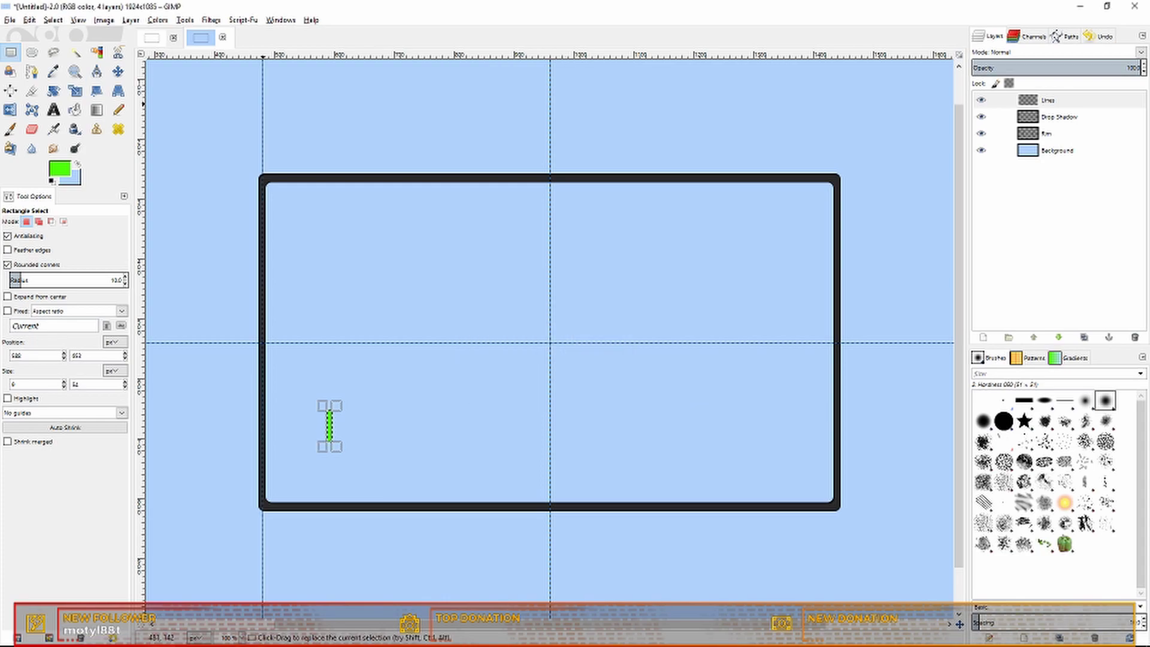
key("m")
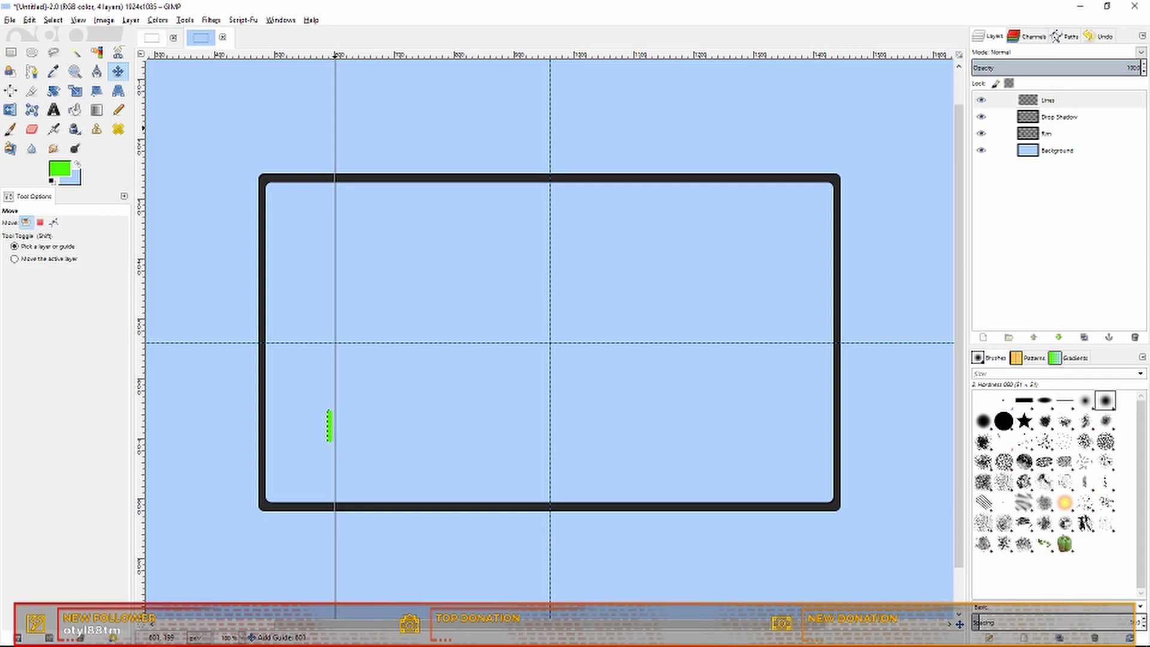
left_click_drag(668, 249, 754, 247)
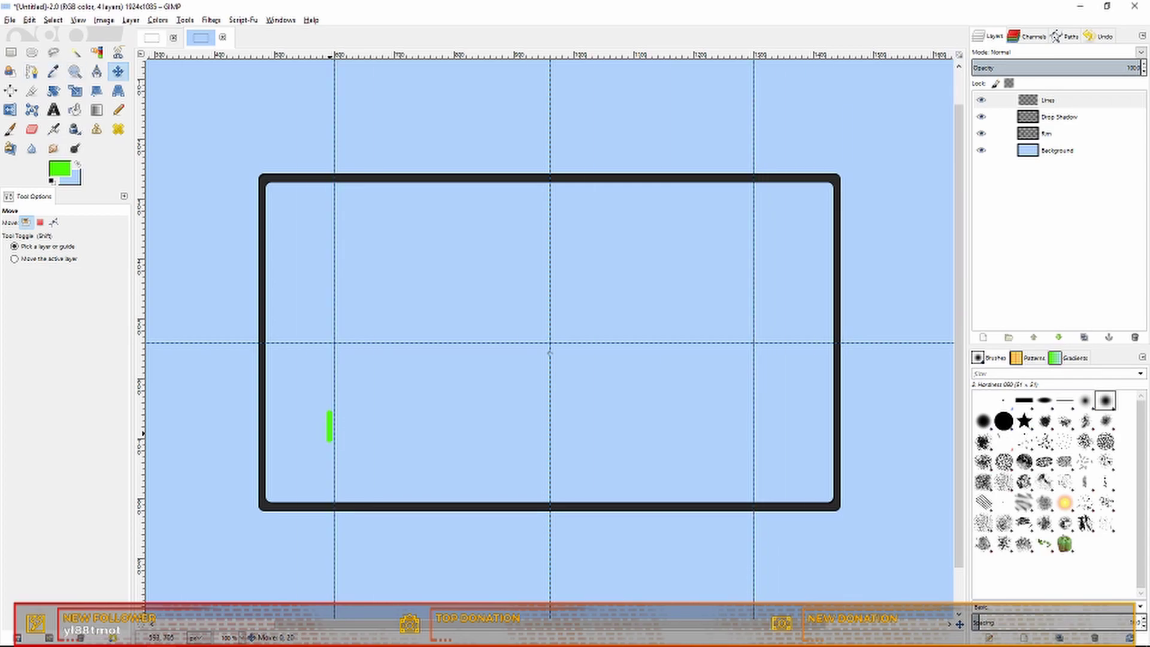
Step: Autocrop the Lines layer to the green bar and center the bar on the 600 px guide across the frame's lower edge
left_click_drag(330, 431, 335, 481)
right_click(335, 480)
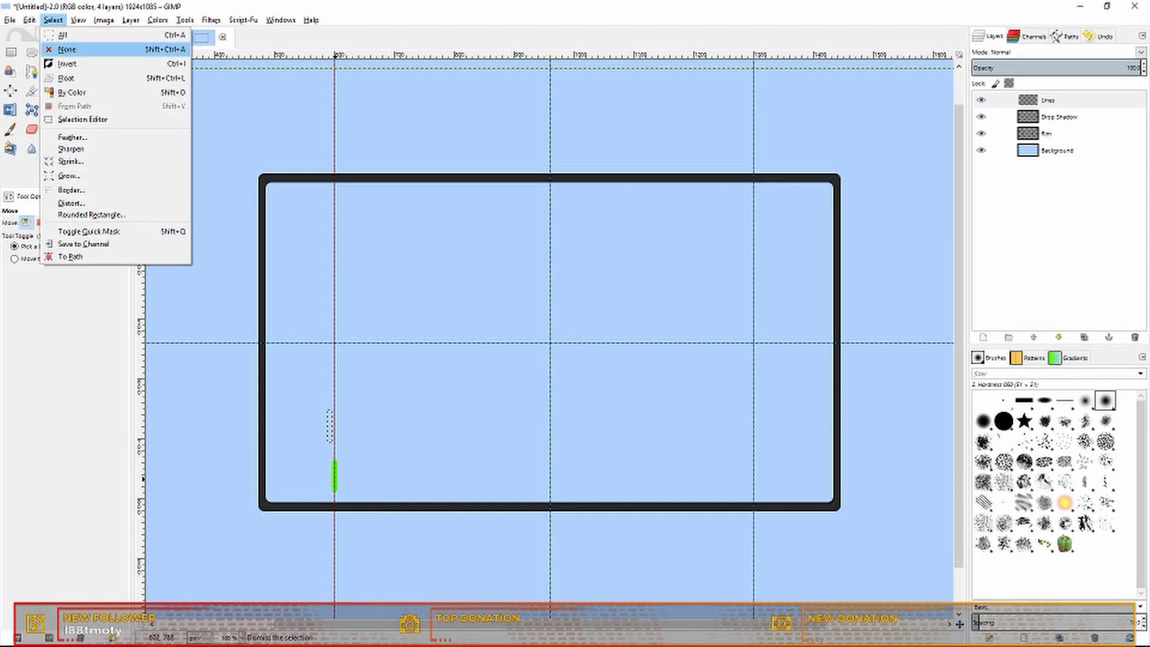
mouse_move(364, 551)
left_click(473, 597)
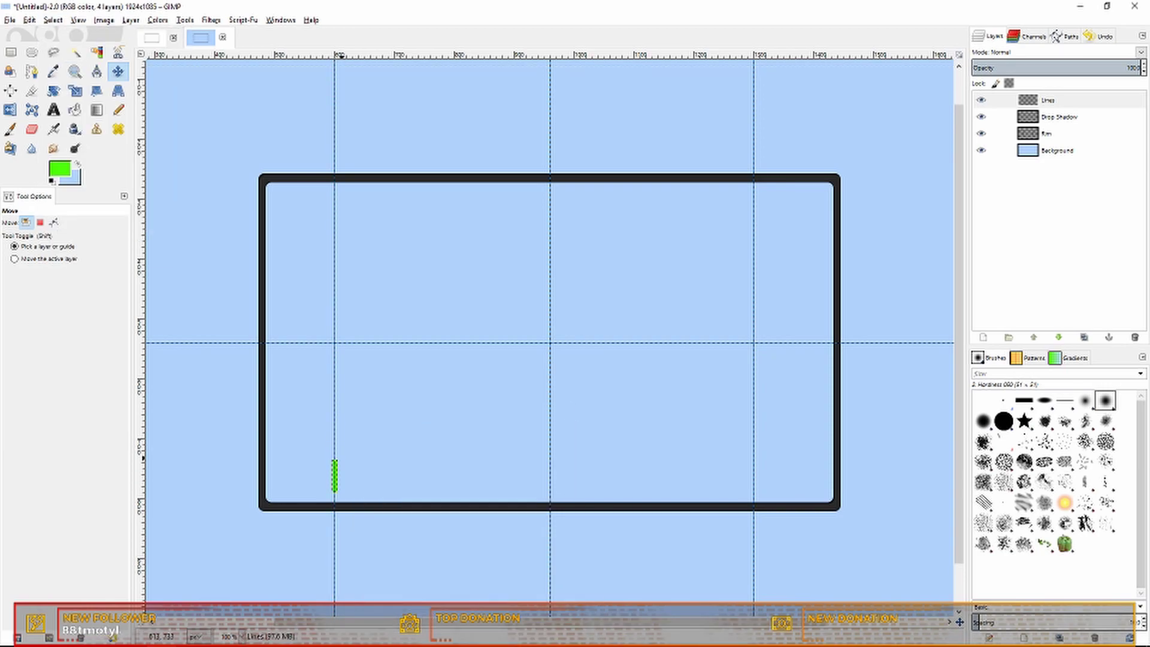
scroll(339, 453, "up", 2)
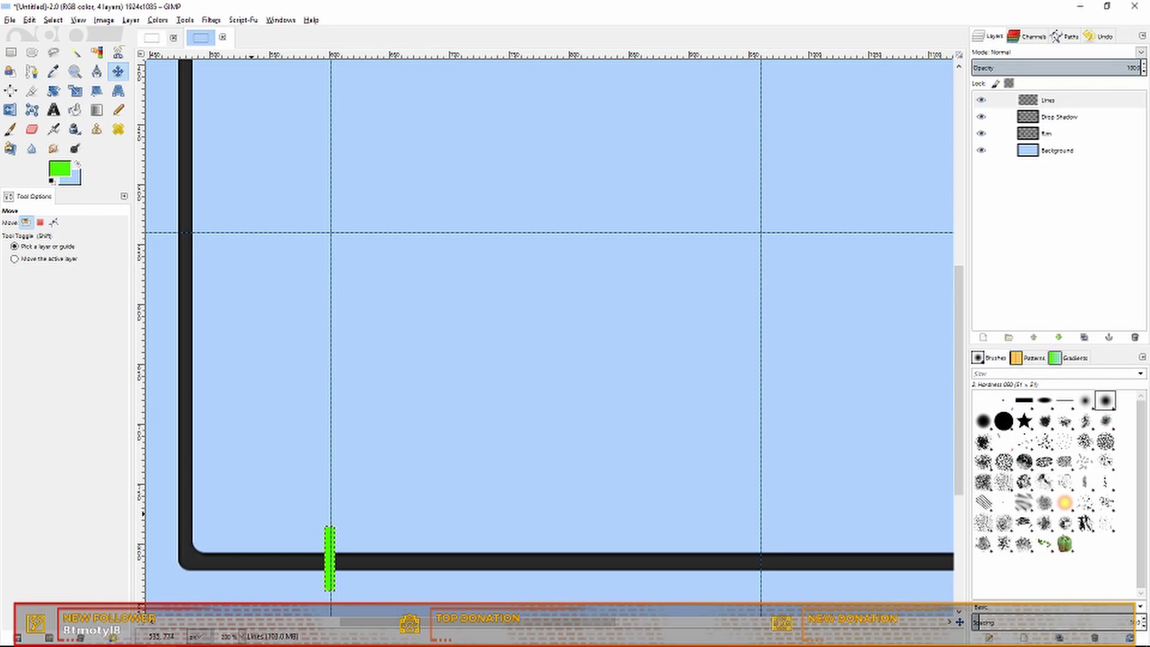
Step: Rotate the green bar slightly counterclockwise so that it slants across the frame's lower edge
left_click(54, 91)
left_click_drag(330, 538, 319, 532)
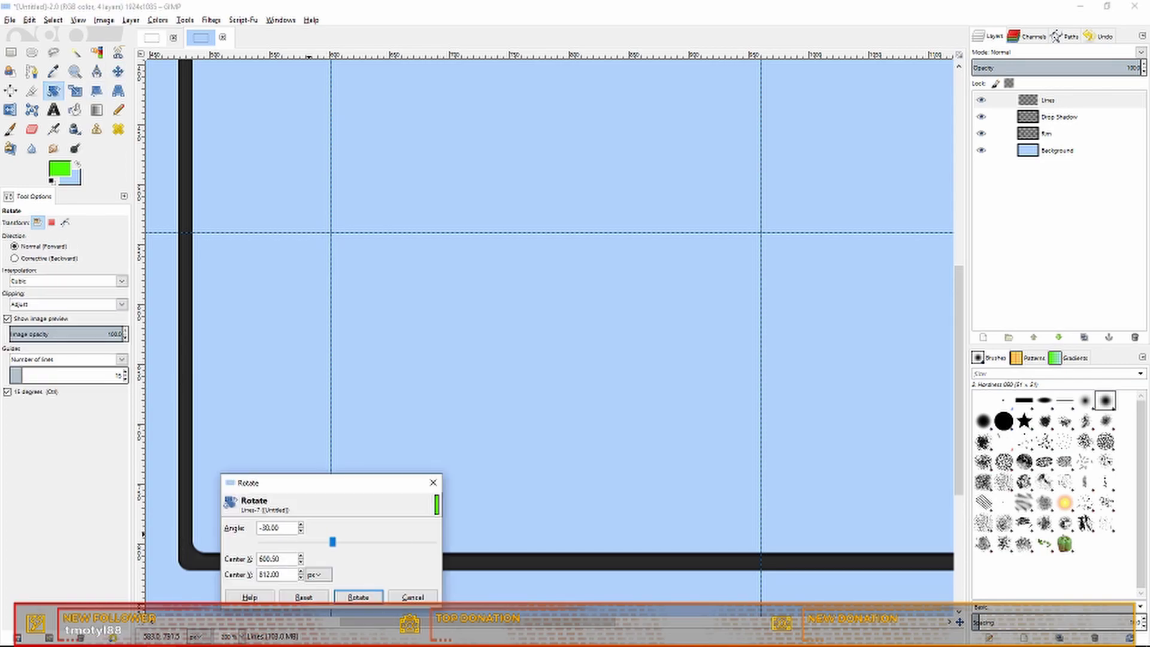
left_click_drag(318, 482, 587, 280)
left_click_drag(309, 533, 319, 533)
left_click(628, 395)
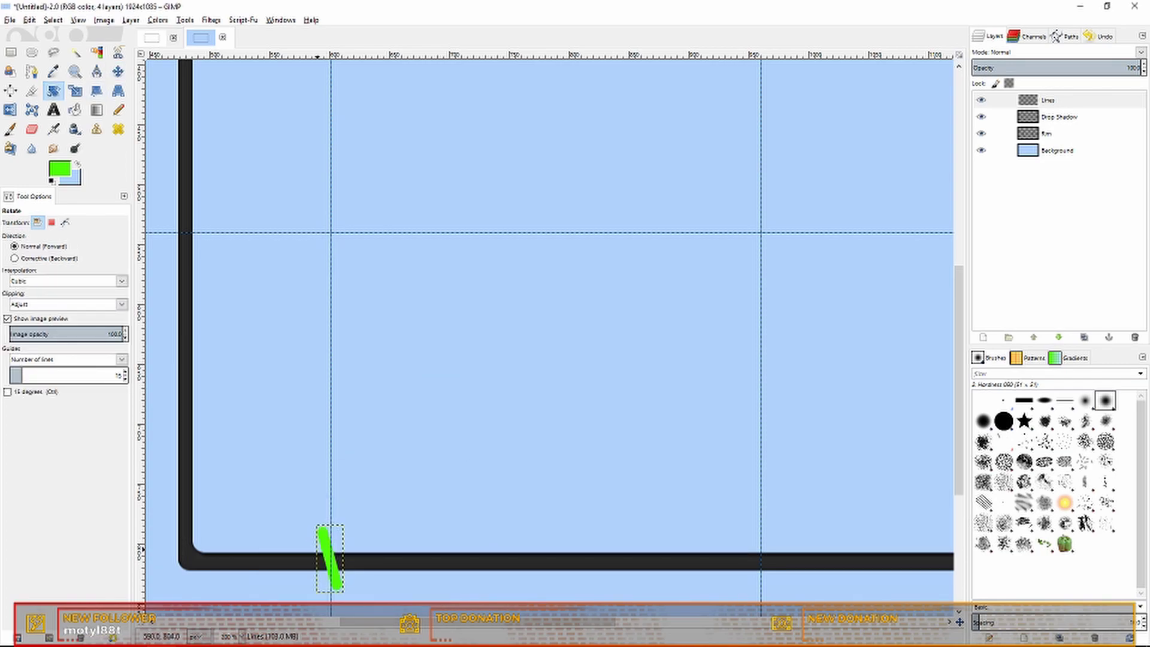
Step: Duplicate the slanted bar twice and place the copies evenly spaced to its right
right_click(1052, 100)
left_click(987, 159)
key("m")
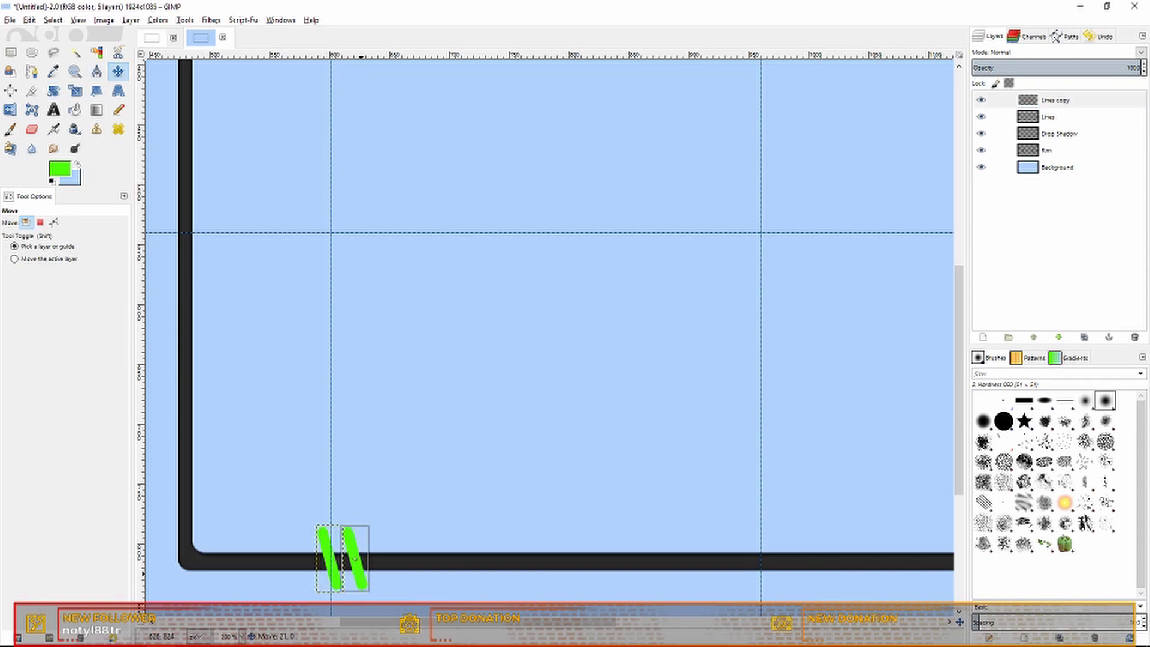
right_click(1052, 100)
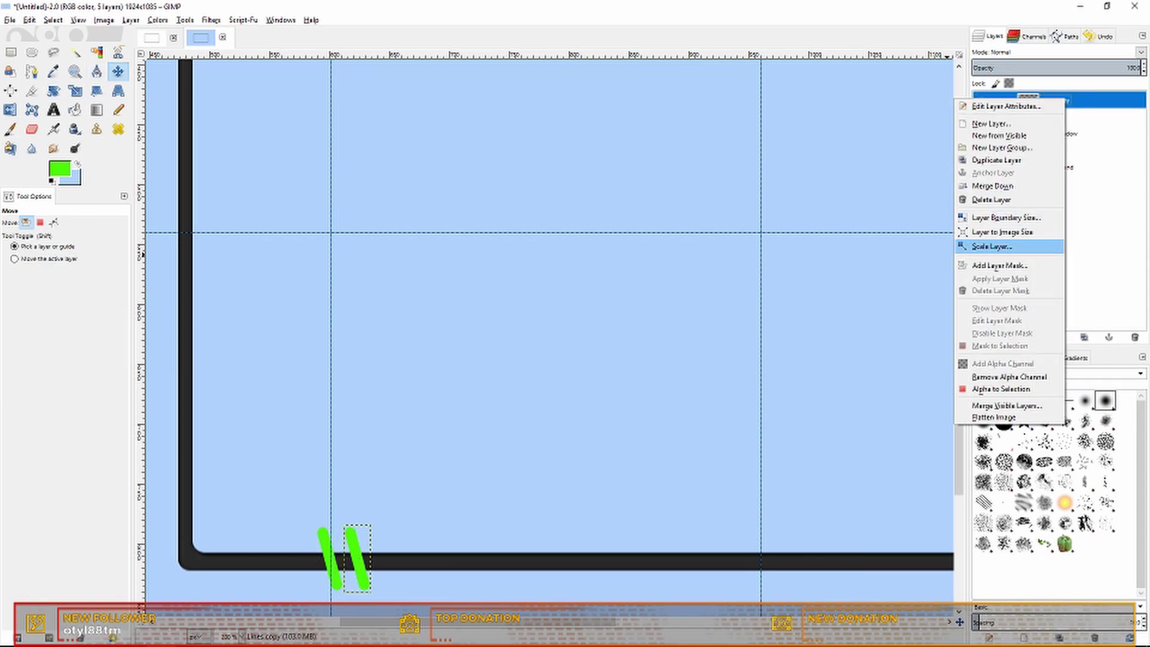
left_click(988, 160)
left_click_drag(357, 558, 385, 558)
scroll(660, 509, "down", 2)
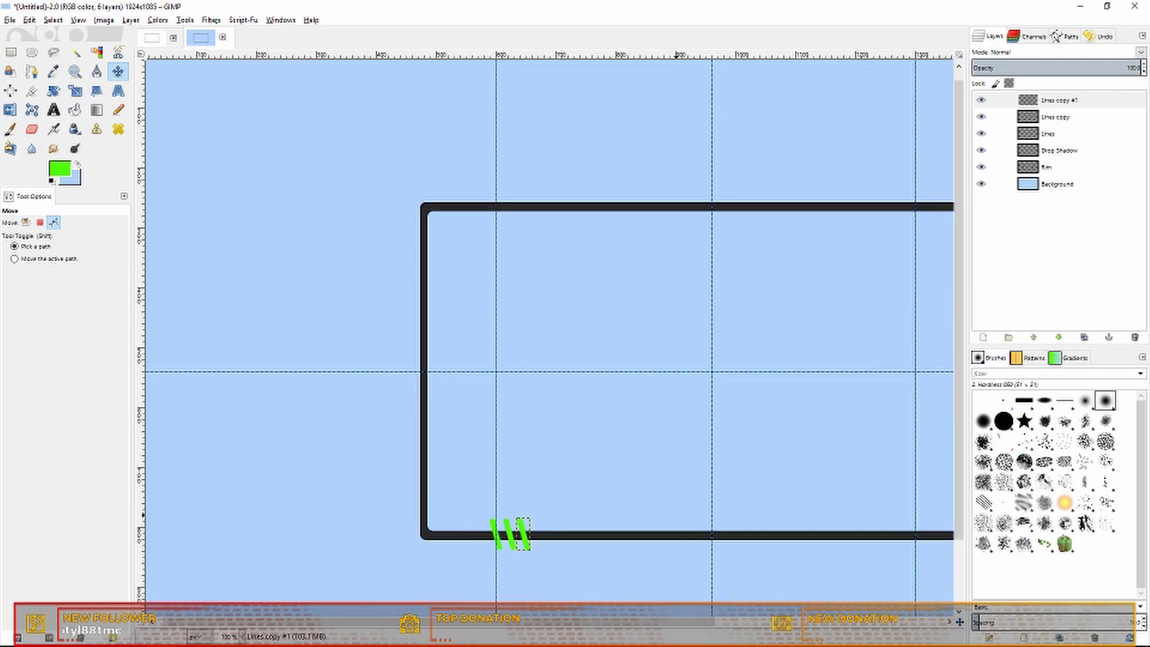
Step: Merge both bar copies down into the Lines layer and duplicate the merged layer
right_click(1061, 100)
left_click(997, 174)
right_click(1041, 106)
left_click(982, 179)
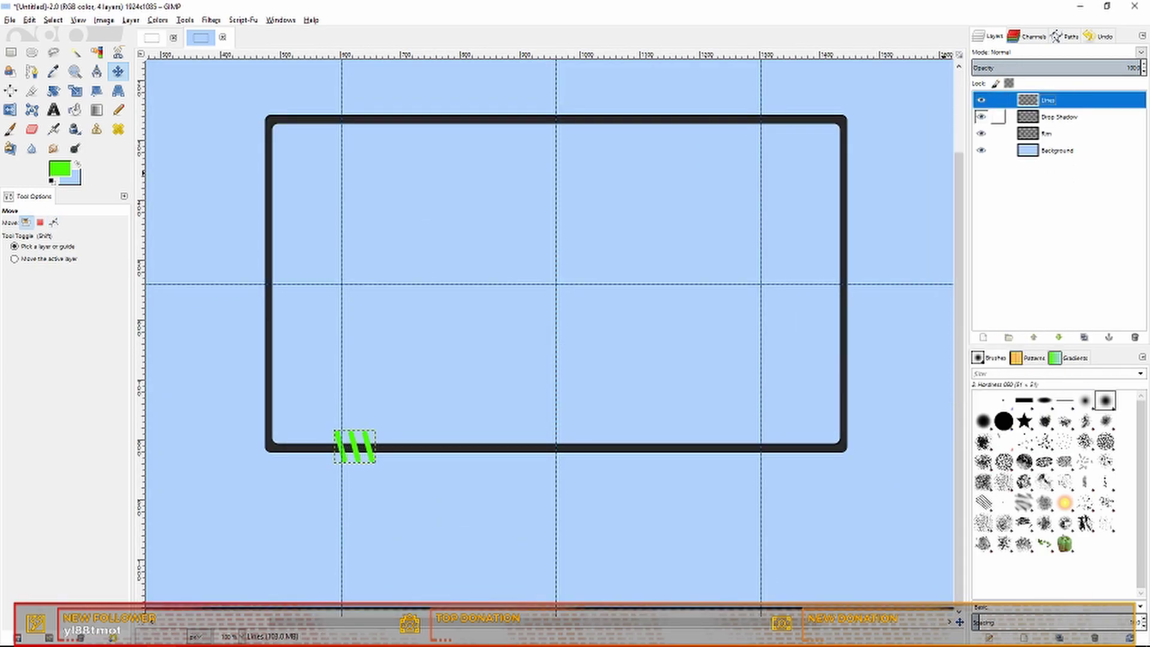
right_click(1050, 97)
left_click(991, 159)
Step: Try flipping the duplicated bars horizontally, and undo the flip
key("shift+f")
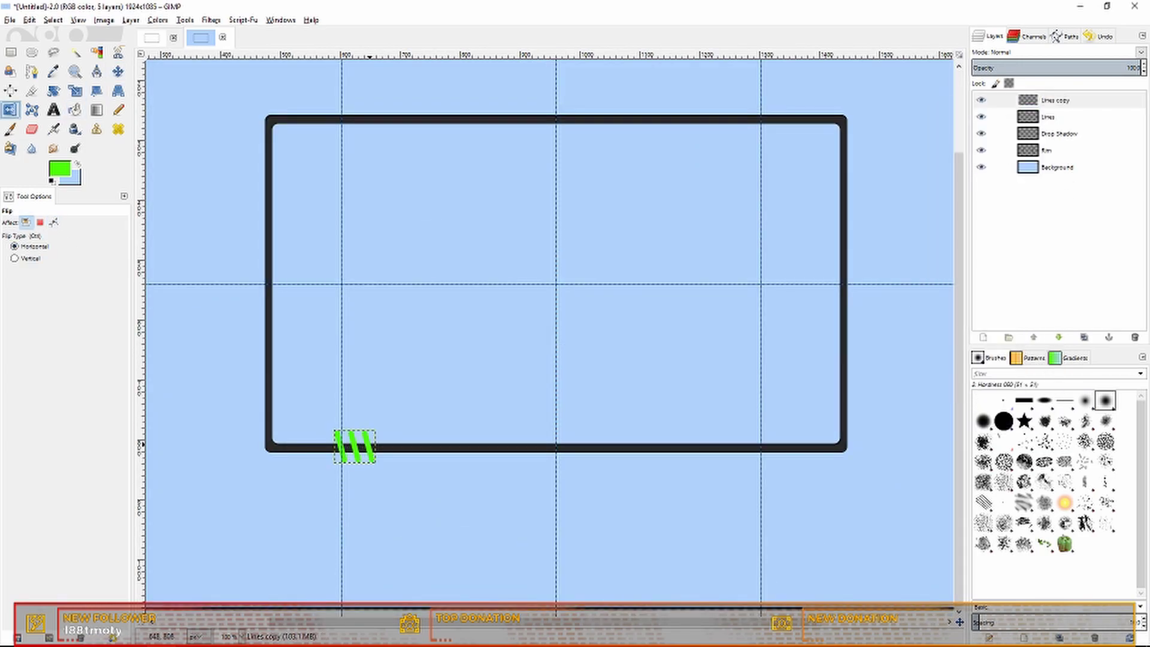
left_click(29, 21)
left_click(59, 34)
left_click(29, 20)
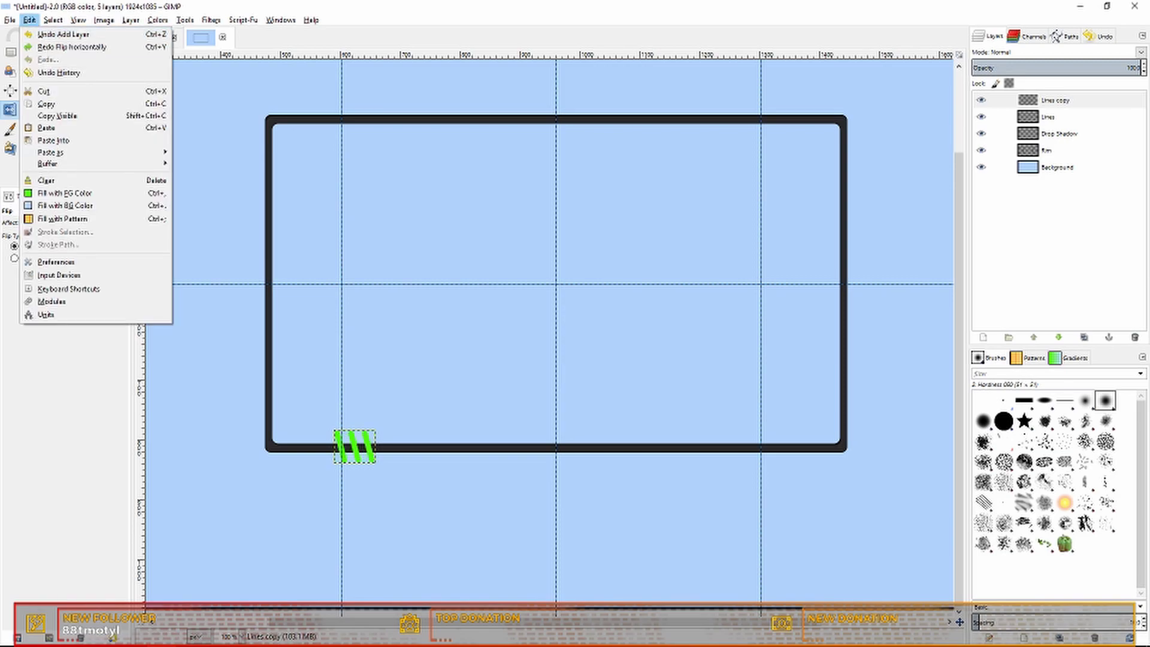
Step: Expand the Lines layer to the image size and place a horizontally flipped copy of its bars at the 1300 px guide
left_click(1047, 116)
right_click(385, 425)
mouse_move(412, 496)
left_click(520, 597)
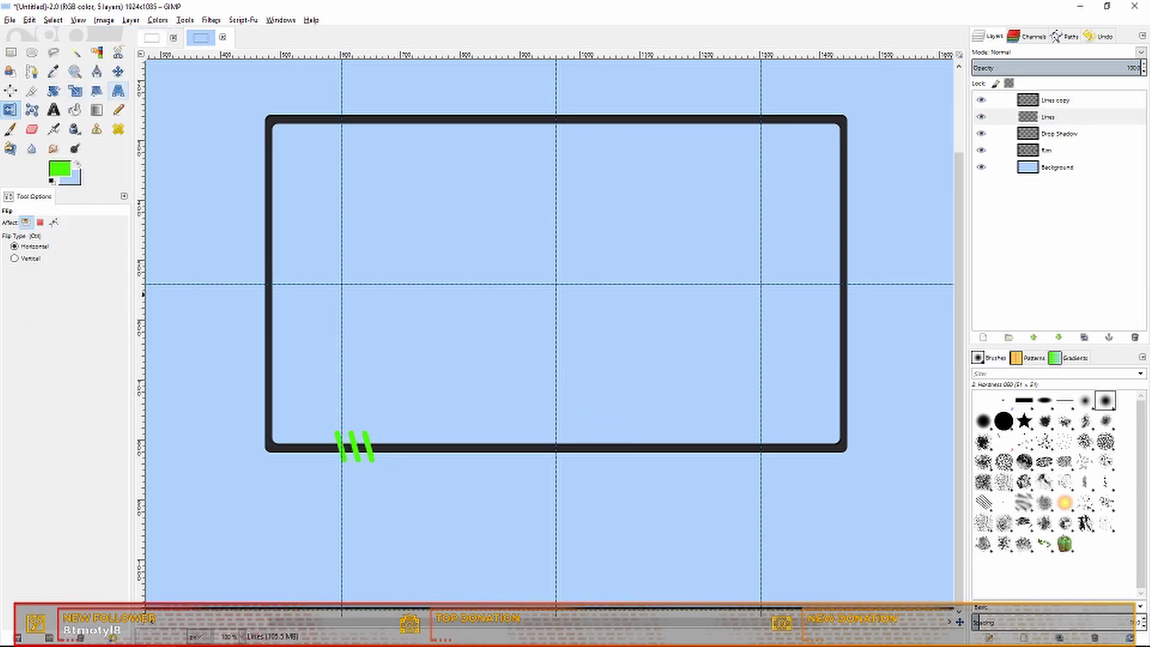
left_click(369, 446)
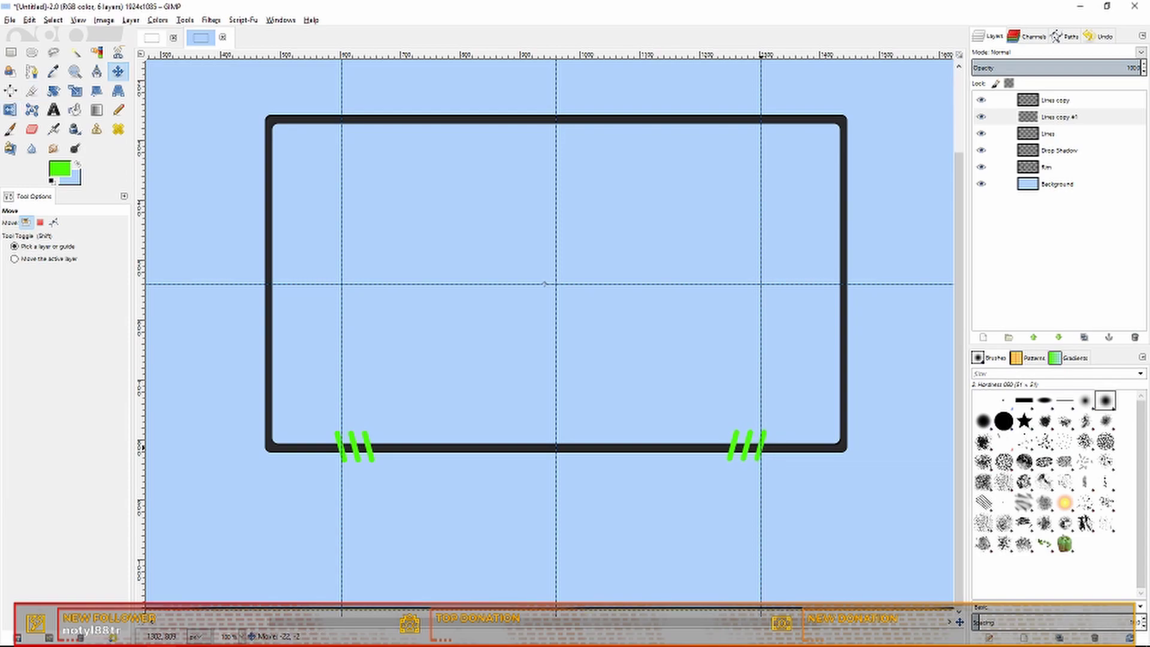
Step: Try to trim the left bars below the frame by clearing a rectangular selection on the Lines copy and Lines layers
key("minus")
scroll(392, 457, "up", 6)
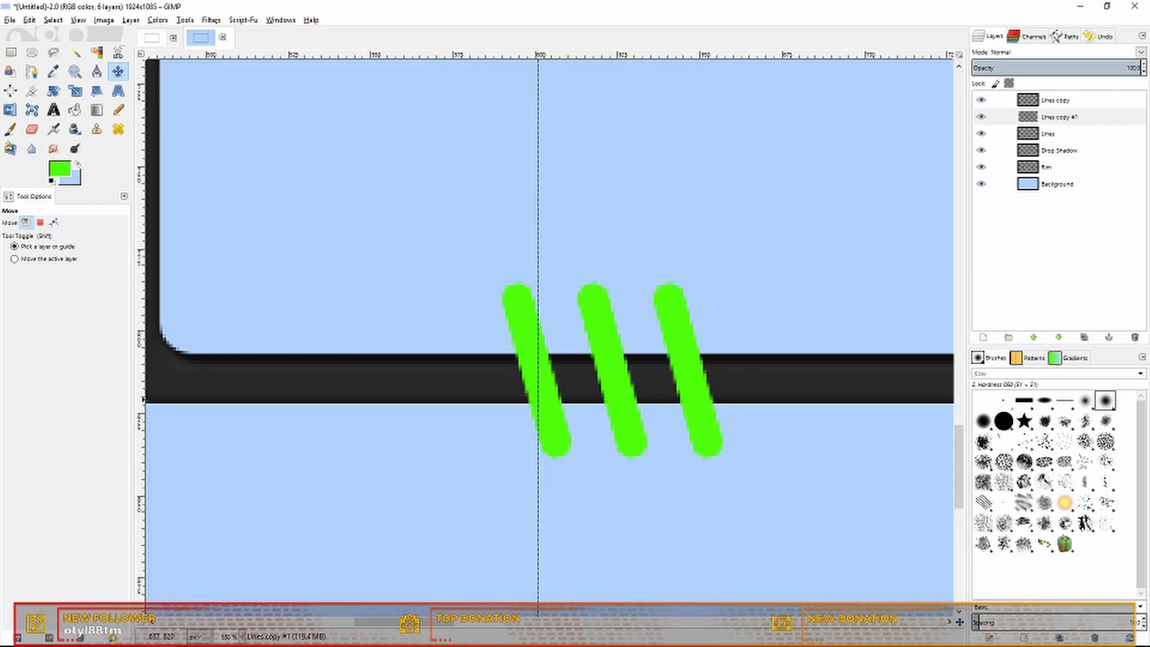
key("r")
left_click_drag(491, 403, 769, 489)
left_click(1055, 100)
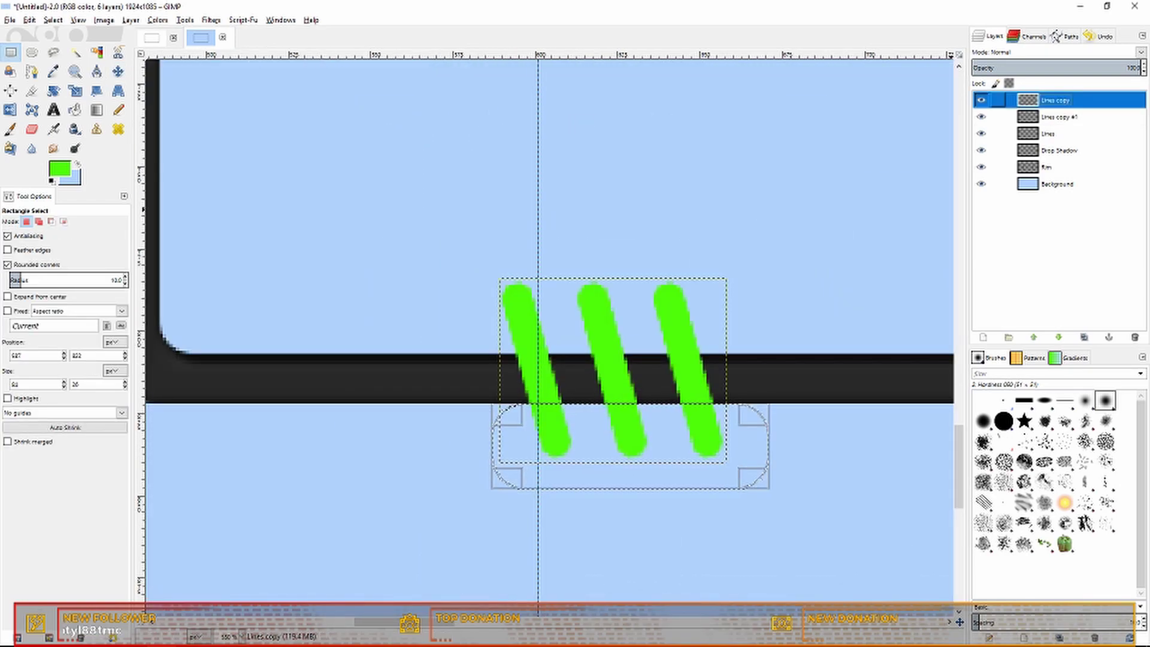
key("Delete")
left_click(1048, 133)
Step: Try to trim the left bars' upper ends by clearing an 89 by 28 px selection just above the frame's lower edge
scroll(718, 429, "down", 1)
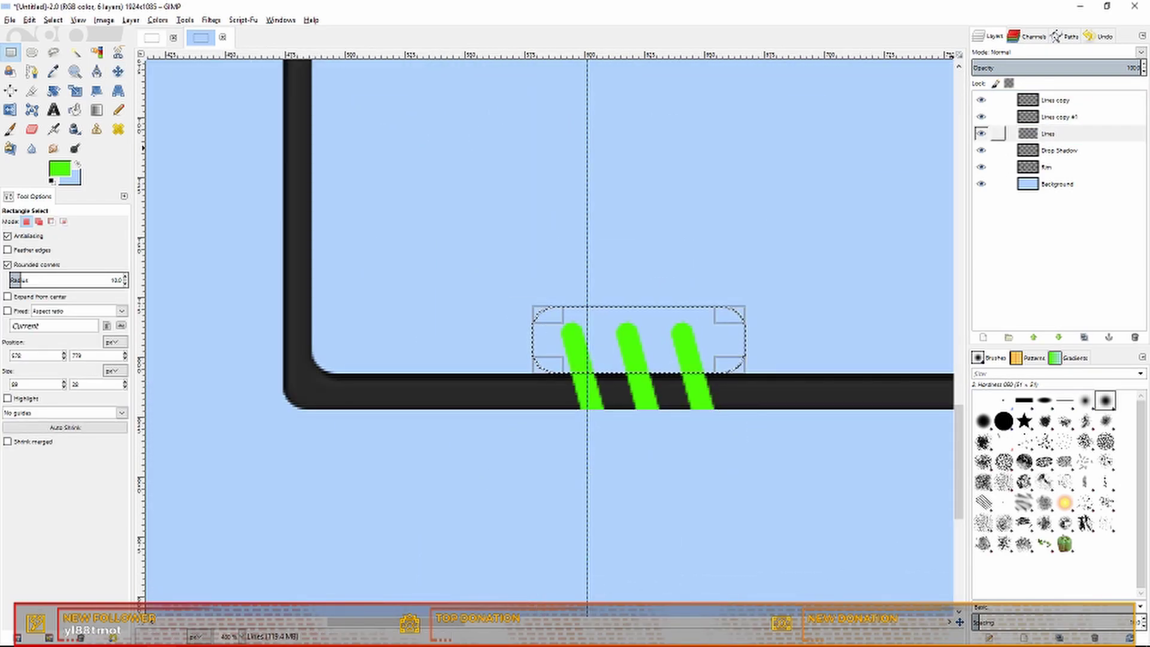
left_click(1058, 117)
left_click(1055, 100)
key("Delete")
scroll(848, 343, "down", 3)
left_click_drag(431, 621, 640, 622)
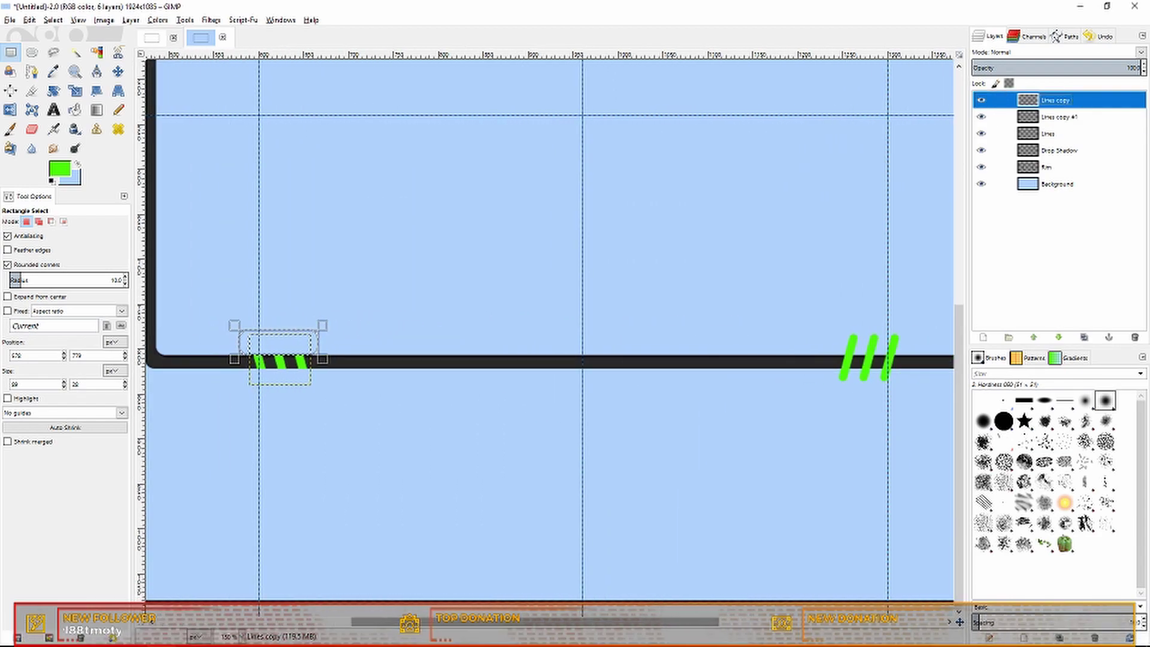
Step: Undo the trimming of the left bars and clear the selection
key("ctrl+z")
key("ctrl+z")
key("ctrl+z")
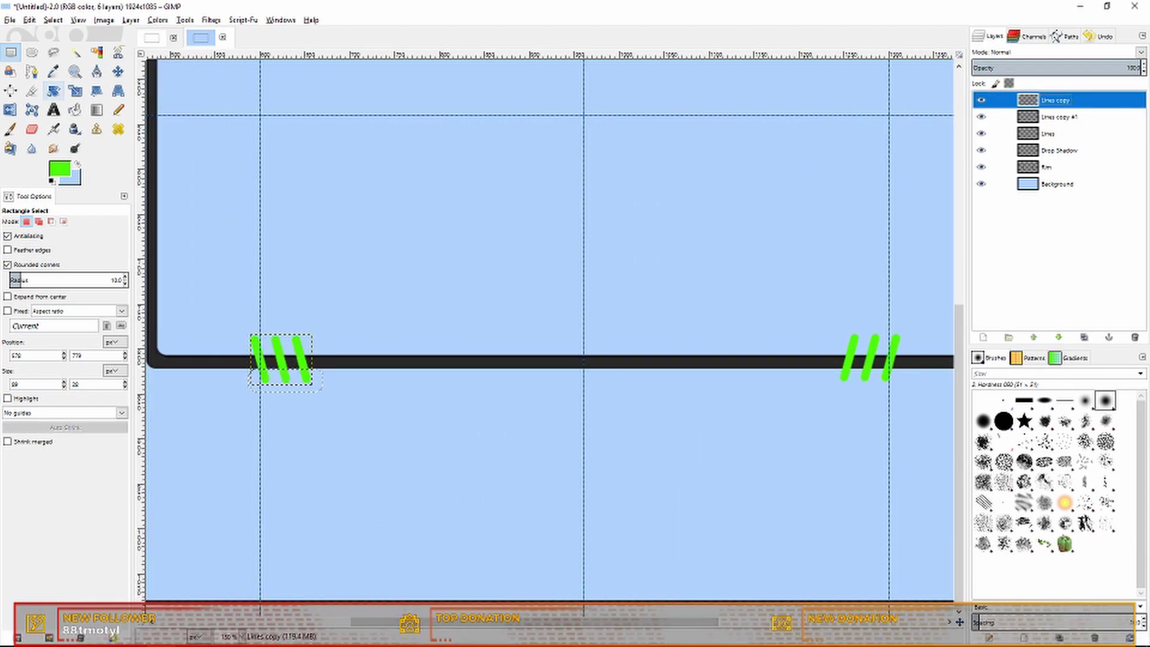
left_click(53, 20)
left_click(55, 46)
Step: Switch to Photos to view MonsterCam.png as a reference and return to GIMP
scroll(536, 356, "down", 2)
key("alt+Tab")
key("alt+Tab")
key("alt+Tab")
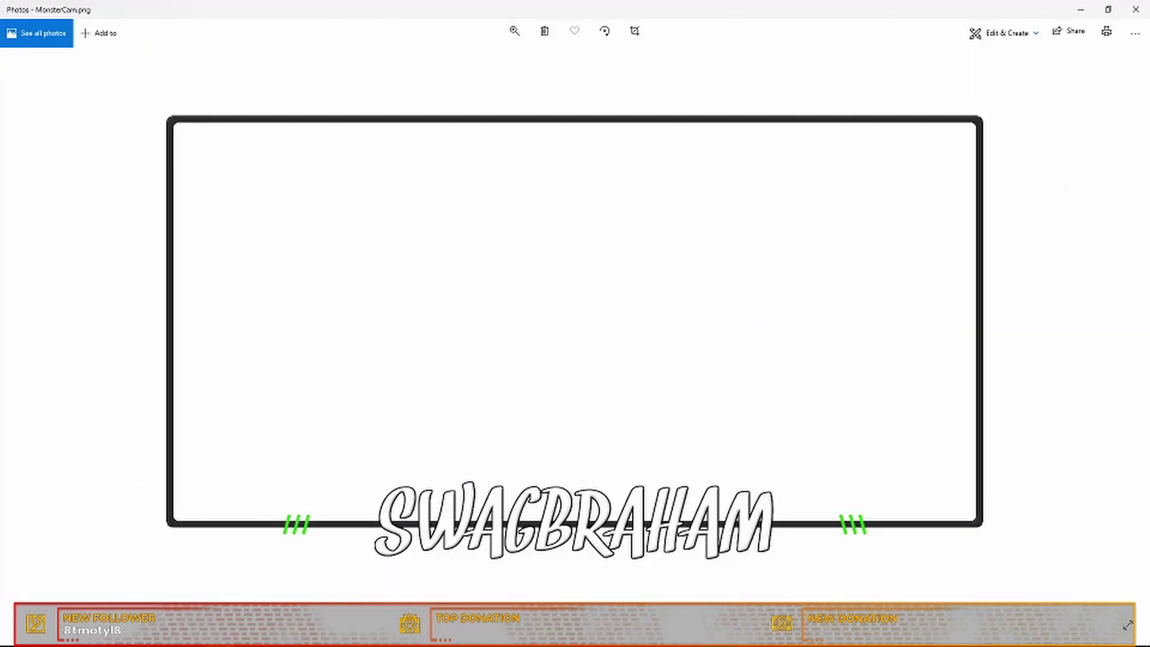
key("alt+Tab")
Step: Set up the Text tool with the Snickles font at 90 px
scroll(344, 416, "up", 1)
left_click(53, 110)
left_click(12, 225)
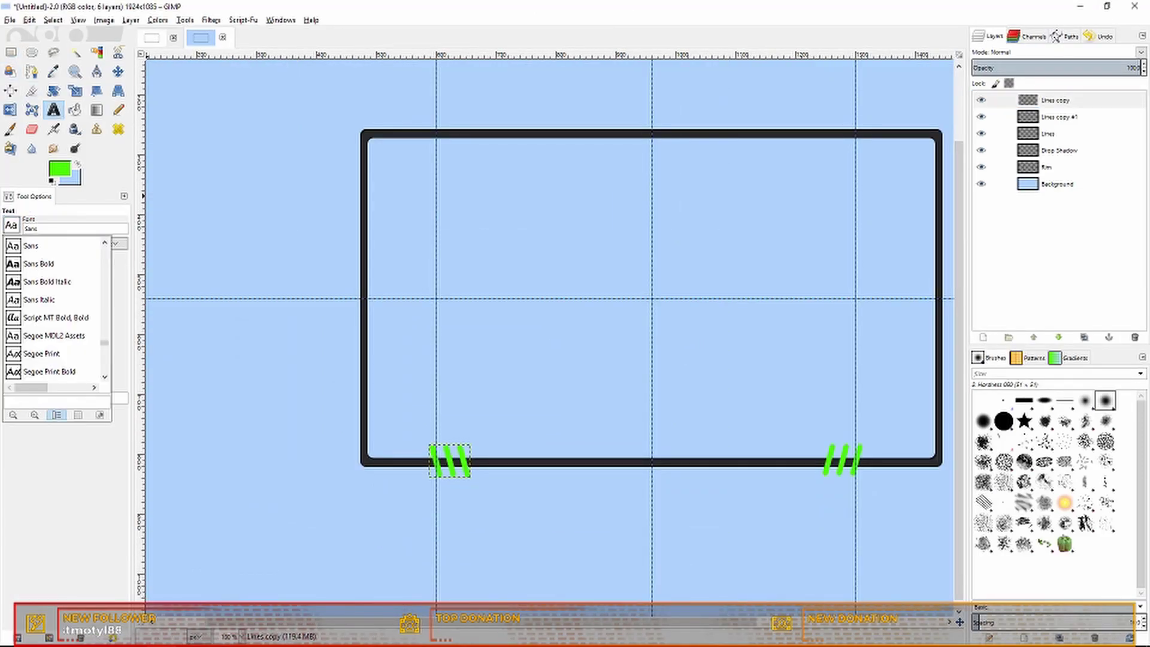
type("snic")
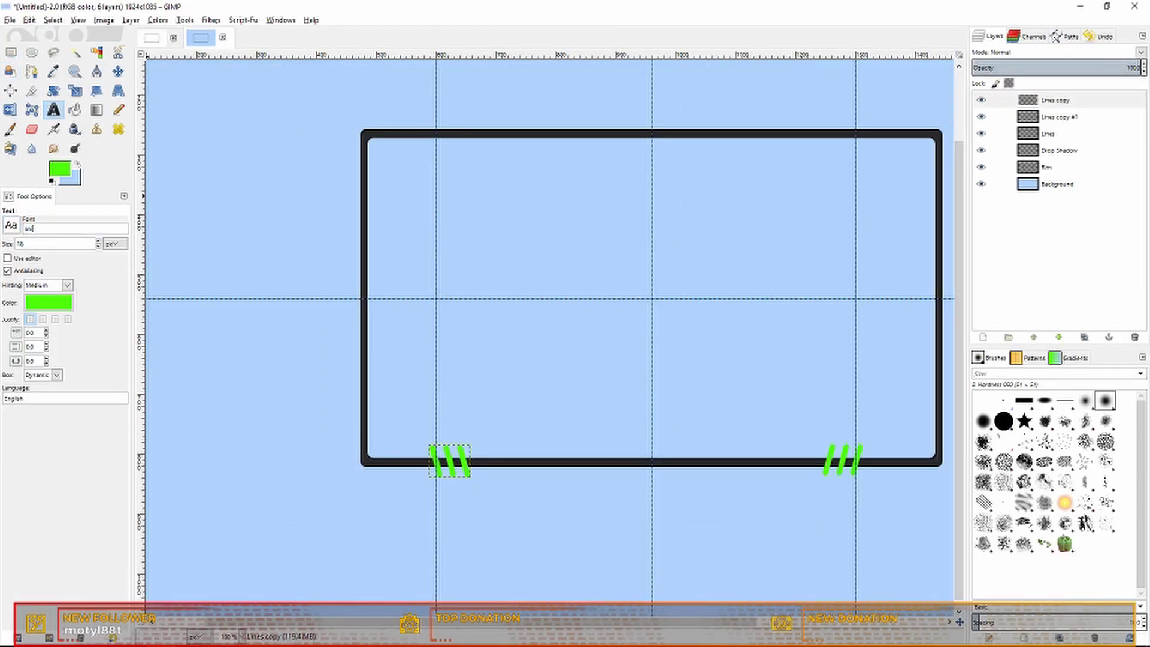
Step: Add the text SWAG at the frame's lower edge between the bar groups and color it white
left_click(591, 446)
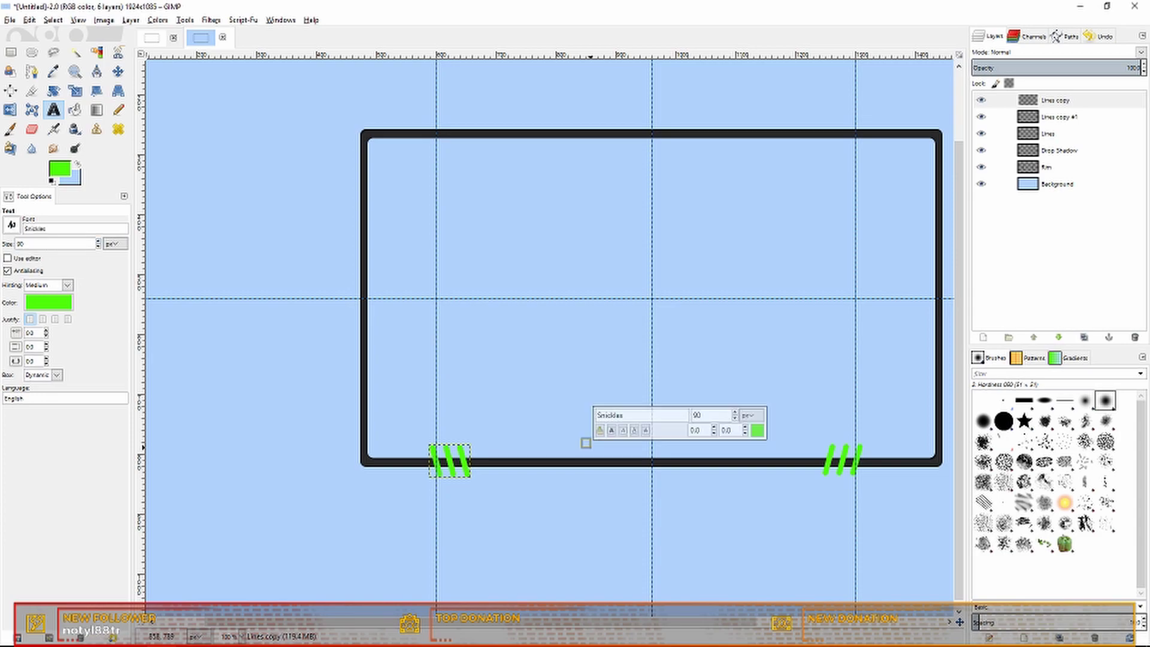
type("SWAG")
key("ctrl+a")
left_click(757, 430)
left_click(830, 479)
left_click(790, 523)
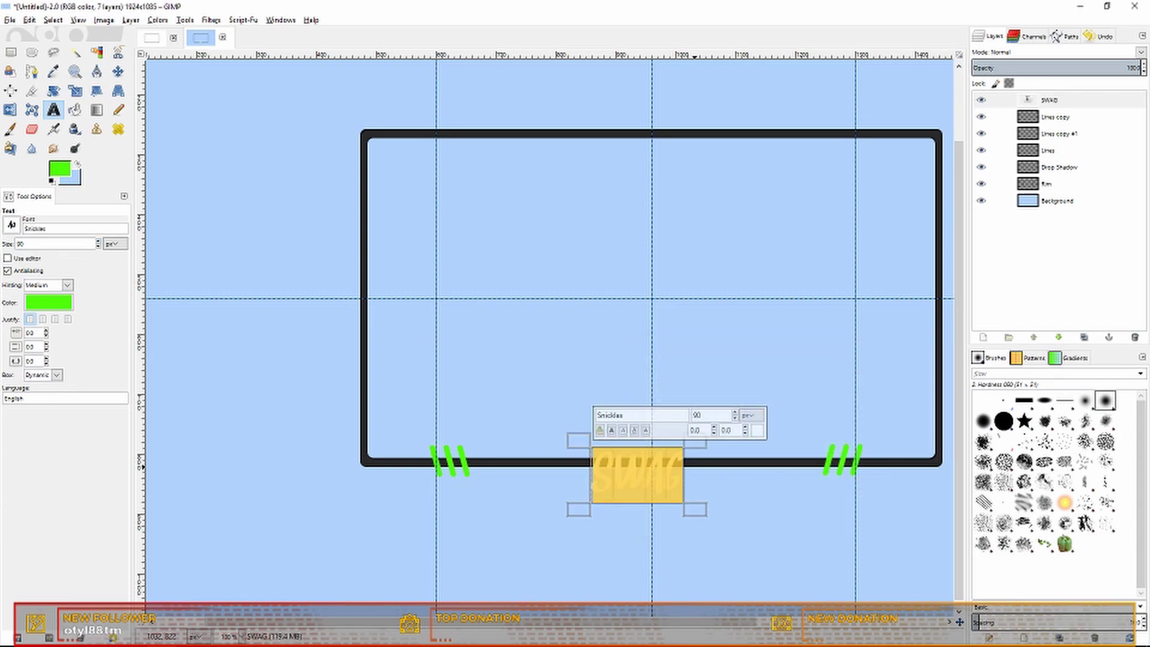
Step: Enlarge the SWAG text and center it on the middle guide across the frame's lower edge
left_click(734, 412)
left_click(118, 71)
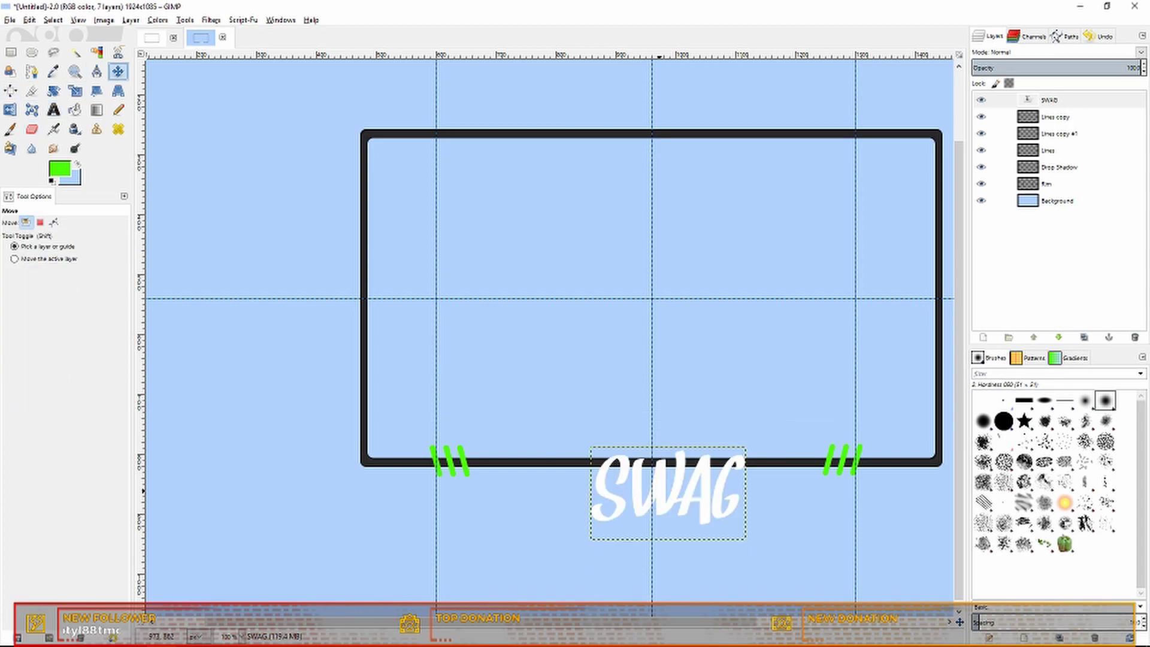
left_click_drag(661, 491, 645, 461)
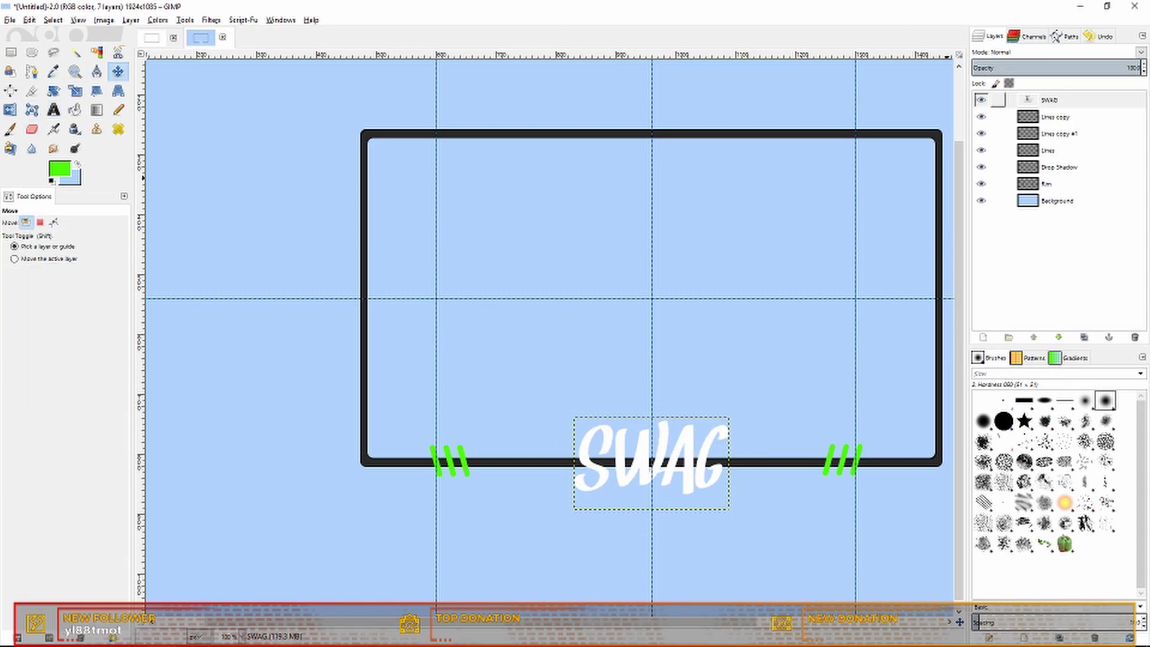
Step: Try the Emboss filter with its default settings on the SWAG text layer and undo it
left_click(210, 20)
mouse_move(251, 102)
left_click(396, 145)
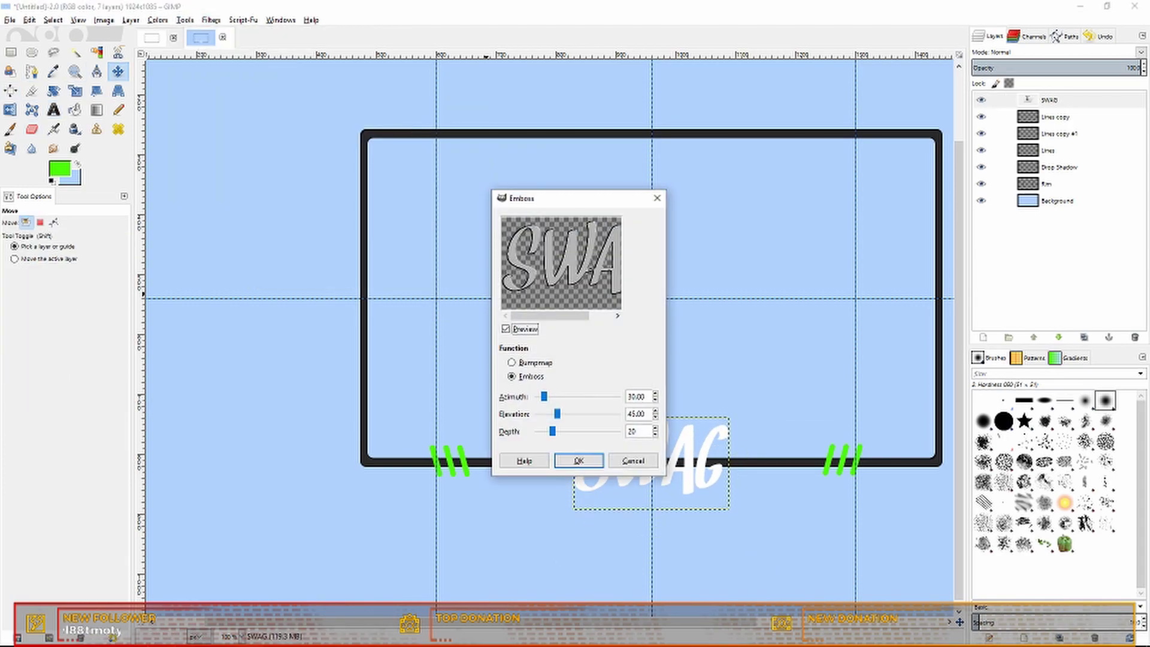
left_click(578, 460)
key("ctrl+z")
Step: Try the Bevel and Emboss layer effect with its default settings on the SWAG layer and undo it
left_click(211, 20)
mouse_move(243, 20)
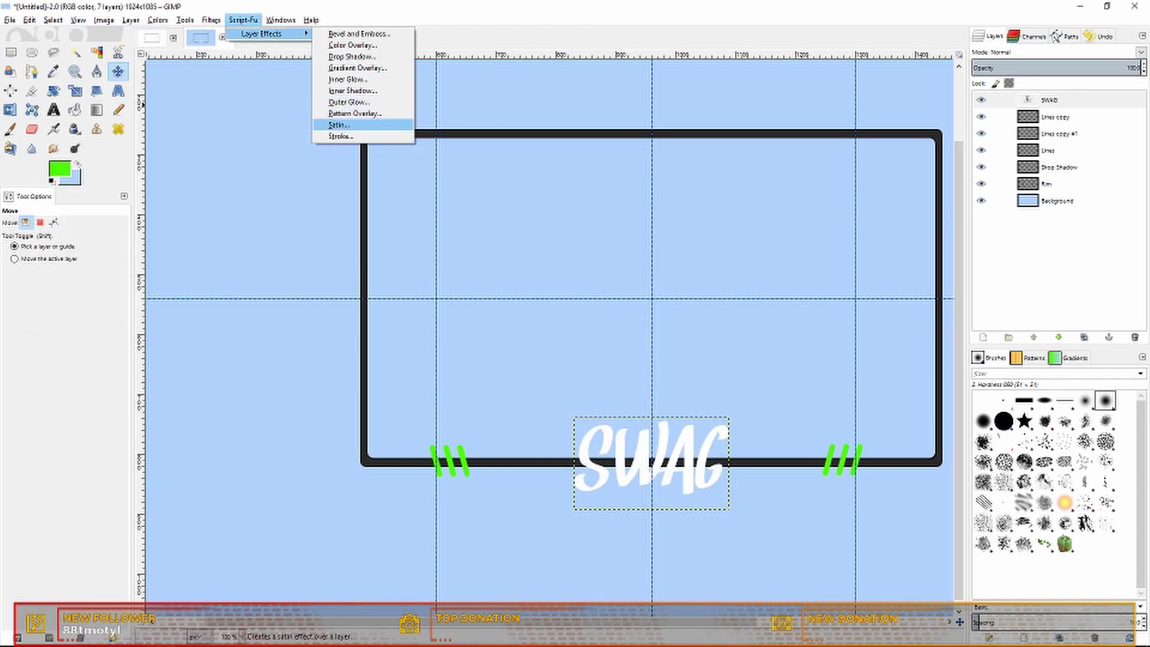
left_click(352, 34)
key("Return")
key("ctrl+z")
Step: Apply the Add Bevel filter with its default settings to the SWAG text layer
left_click(185, 20)
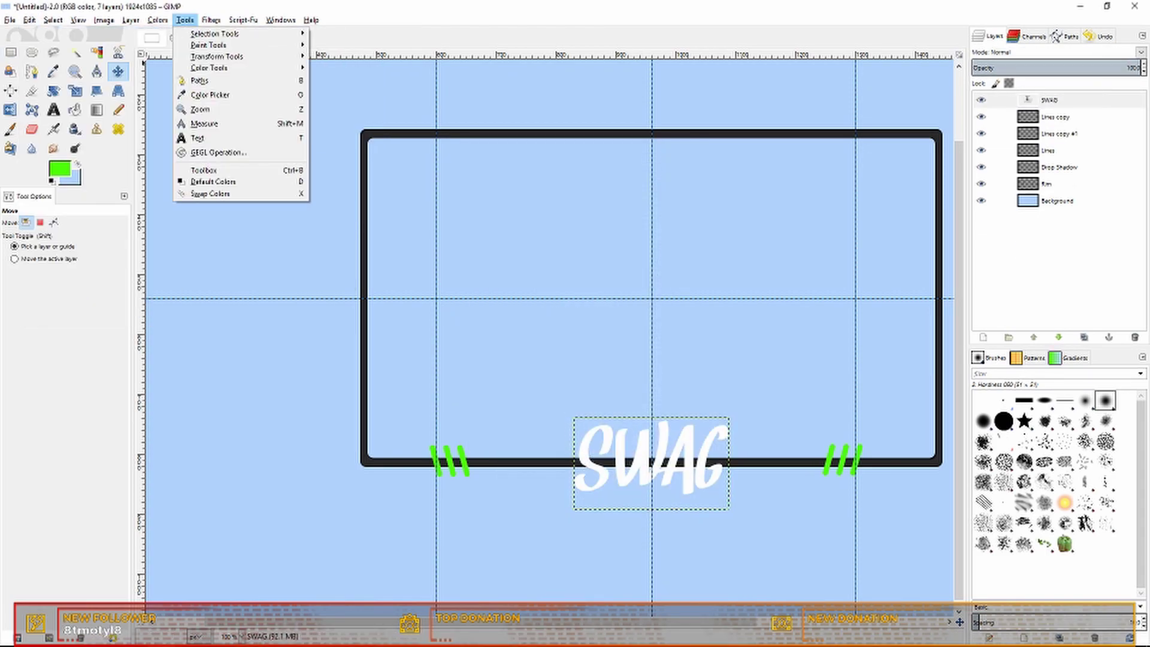
mouse_move(211, 19)
mouse_move(227, 134)
mouse_move(228, 180)
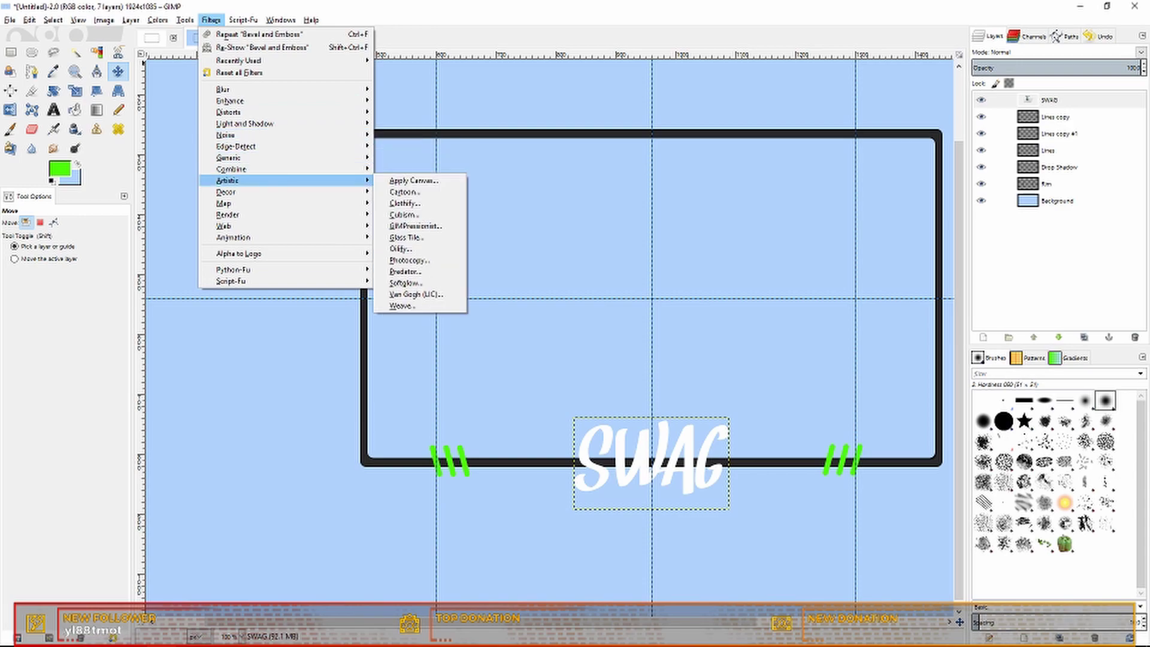
left_click(398, 192)
left_click(605, 390)
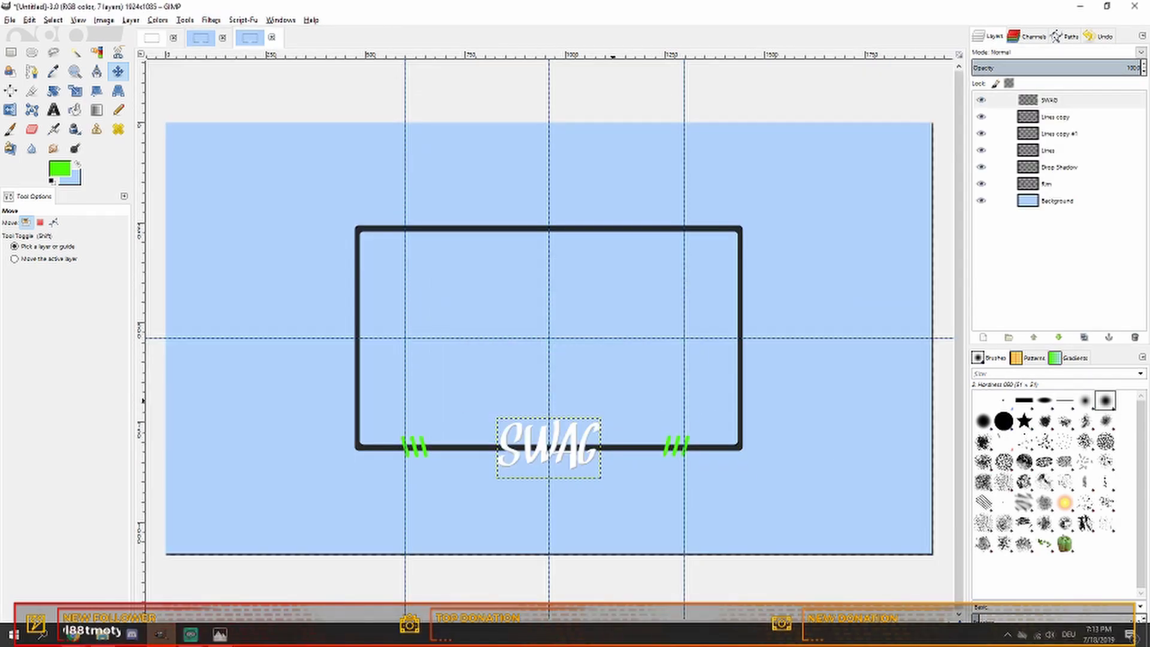
Step: Duplicate the beveled SWAG layer and fill the copy's letter shapes with black
right_click(1048, 100)
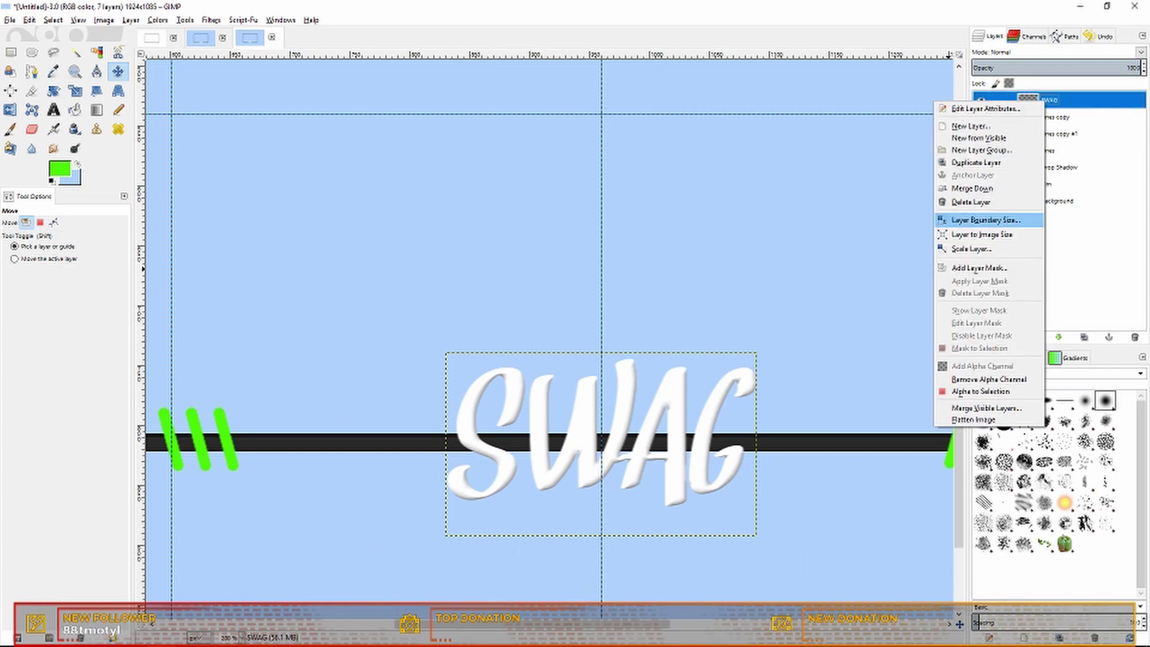
left_click(975, 162)
right_click(1041, 99)
left_click(977, 389)
key("d")
left_click(30, 20)
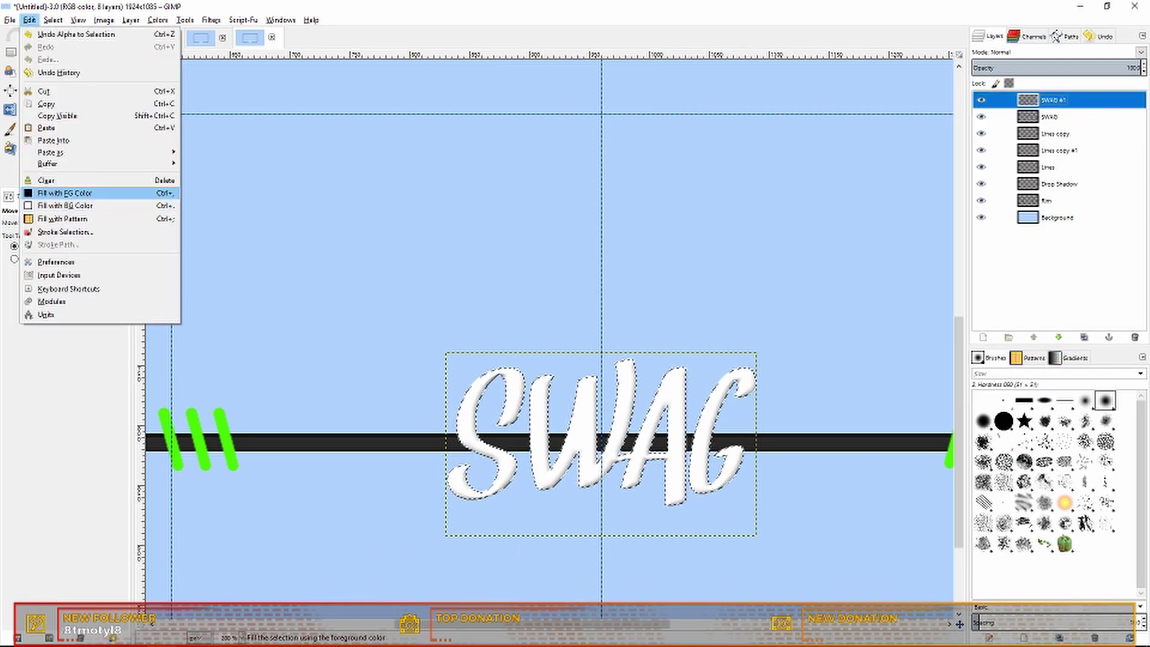
left_click(99, 192)
Step: Grow the letter selection, fill it with black, and place the copy beneath the SWAG layer as an outline
left_click(53, 20)
left_click(69, 175)
left_click(92, 221)
left_click(30, 20)
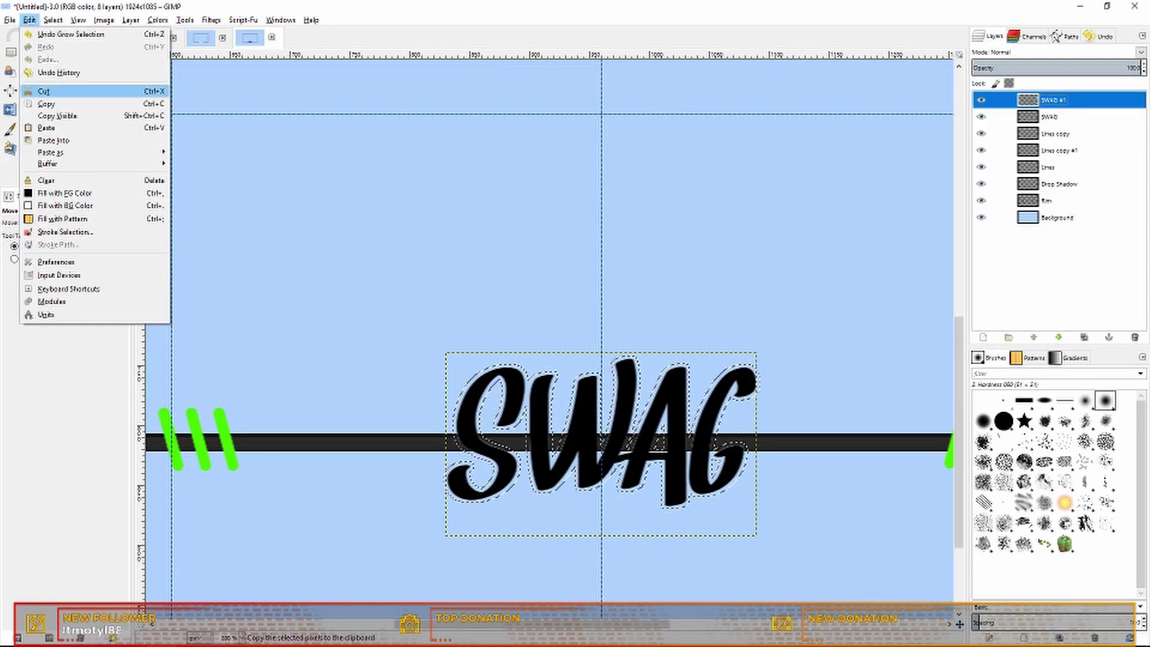
left_click(90, 203)
left_click_drag(1052, 100, 1051, 125)
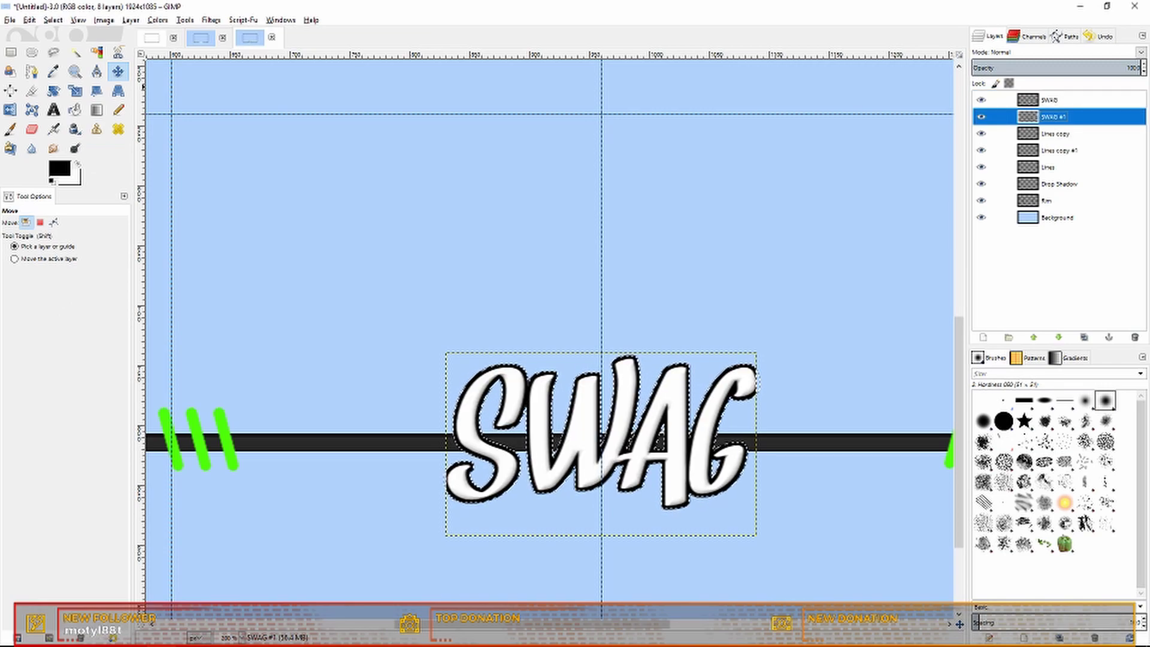
left_click(53, 20)
left_click(63, 51)
Step: Add two vertical guides just inside the outer ones, at about 650 px and 1262 px
scroll(551, 326, "down", 1)
scroll(542, 336, "up", 1)
left_click_drag(543, 501, 542, 500)
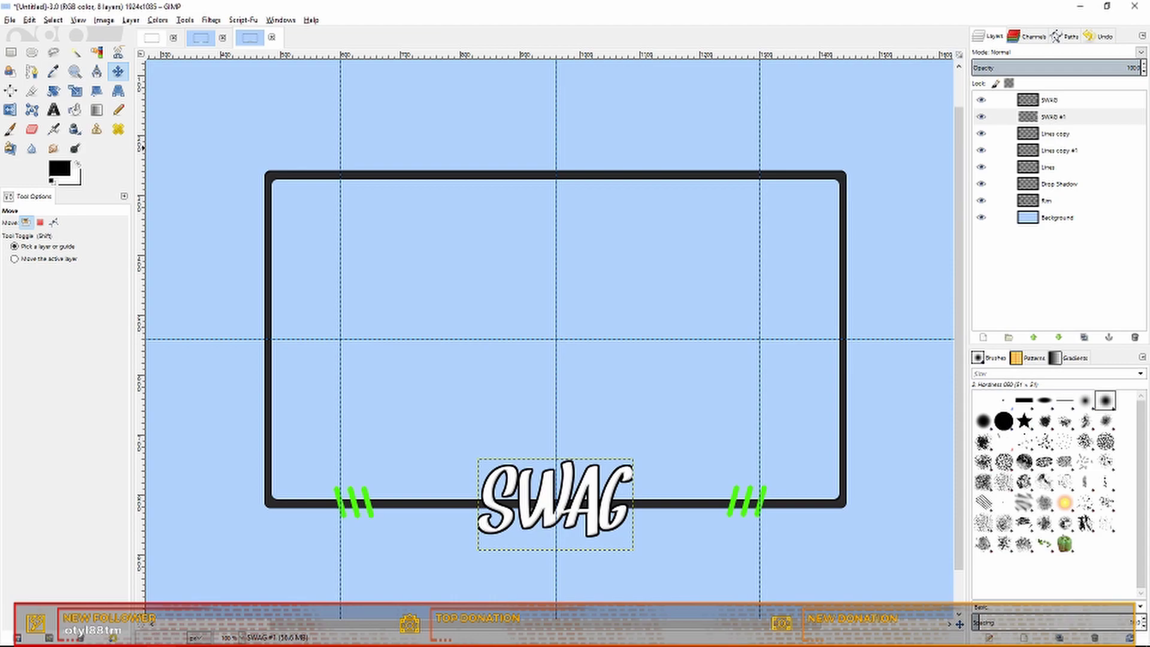
key("2")
left_click_drag(141, 197, 420, 240)
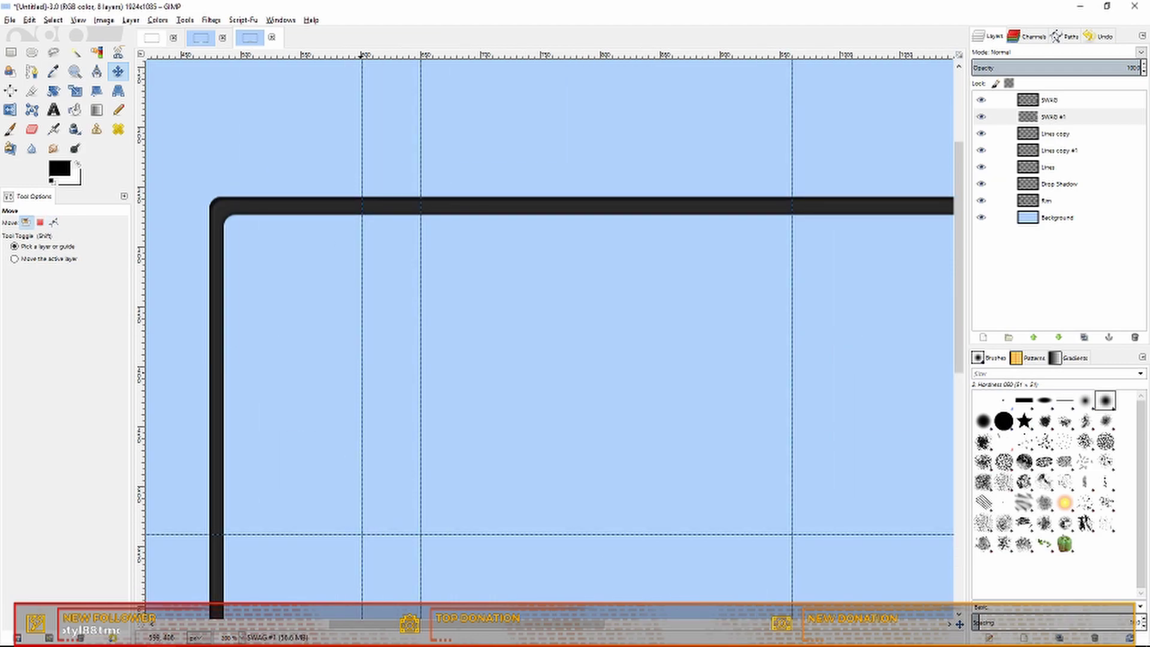
scroll(621, 305, "down", 2)
left_click_drag(533, 624, 616, 624)
left_click_drag(142, 291, 763, 287)
scroll(346, 261, "up", 2)
Step: With the Rim layer active, trace a closed trapezoid path across the frame's upper edge, using the outer and inner guides for its corners
key("b")
left_click(1046, 201)
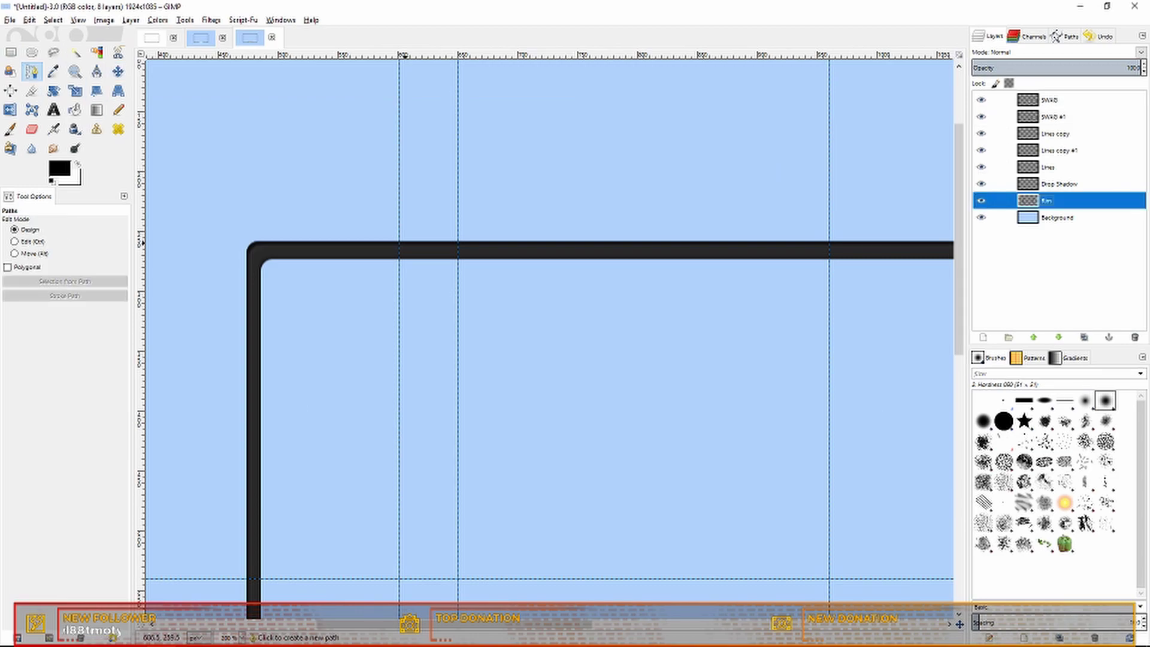
left_click_drag(443, 624, 662, 624)
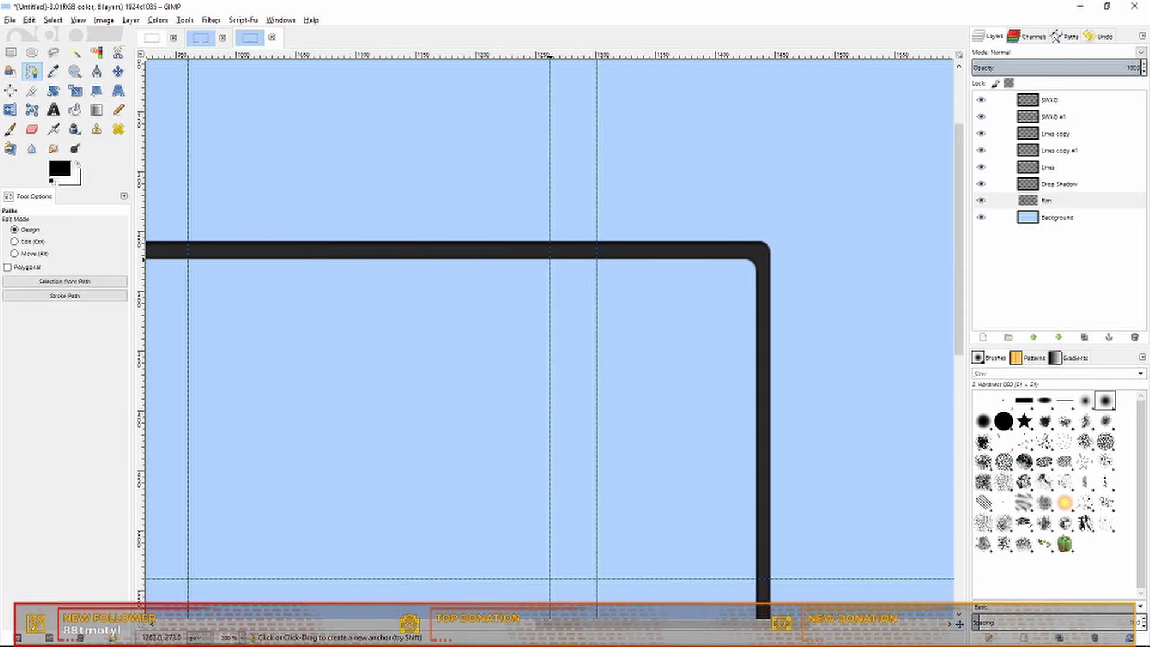
left_click_drag(552, 623, 327, 624)
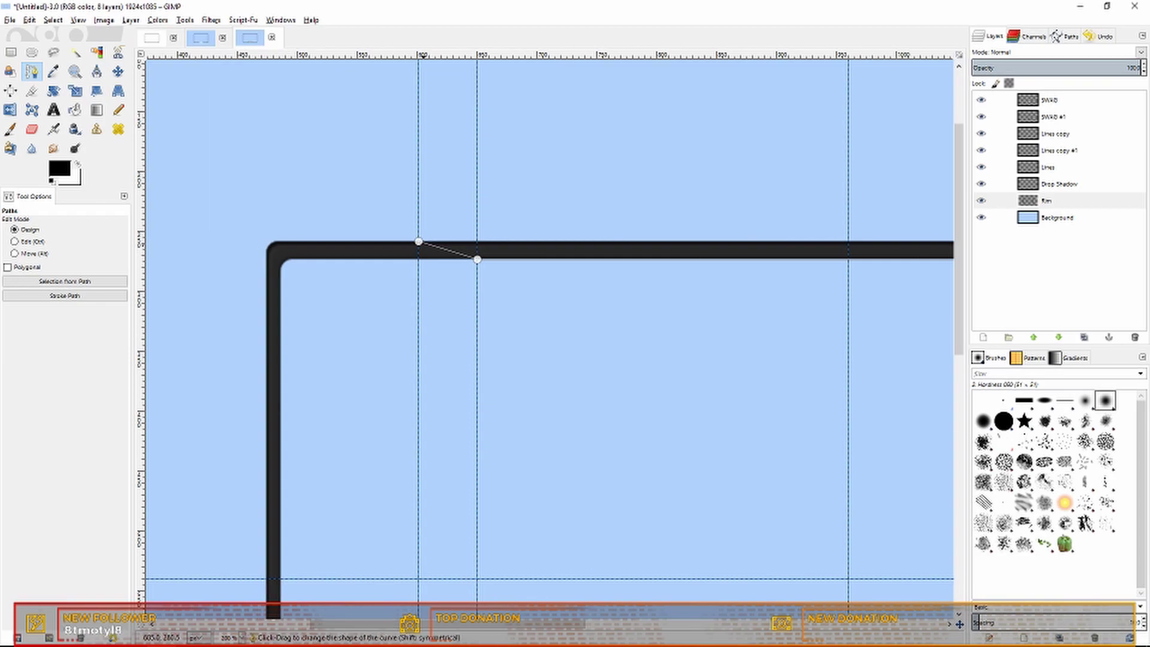
left_click(418, 242, "ctrl")
left_click_drag(435, 624, 773, 624)
scroll(550, 329, "left", 13)
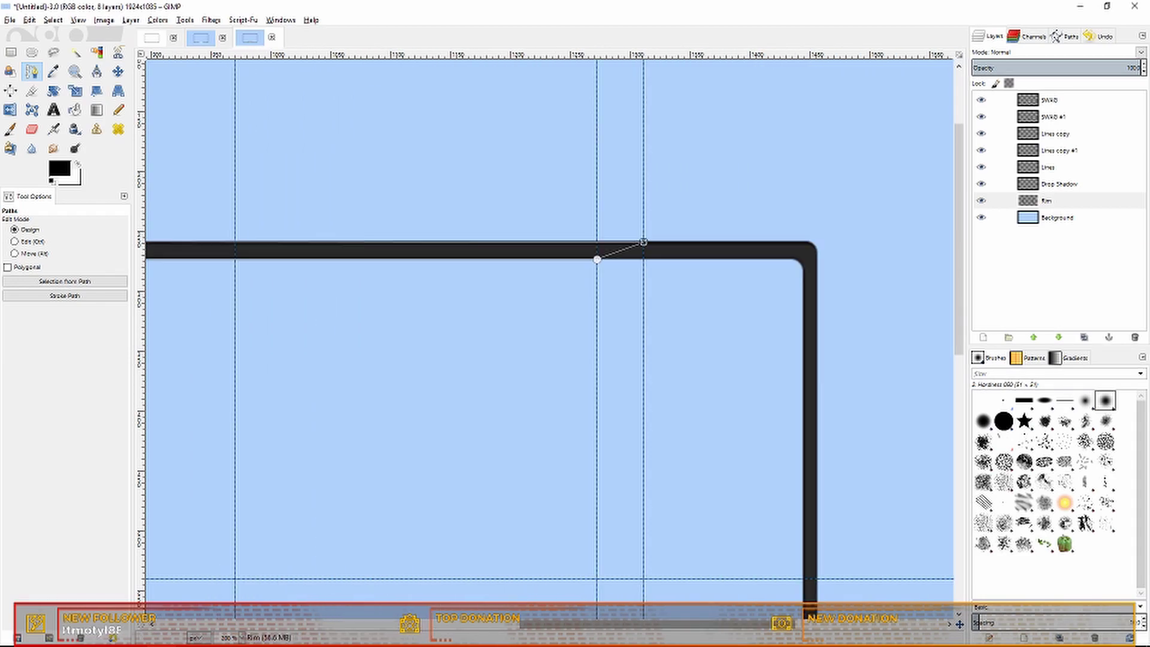
Step: Turn the trapezoid path into a selection, remove that area from the Rim layer and clear the selection
key("Return")
left_click(53, 20)
left_click(67, 50)
scroll(794, 302, "down", 2)
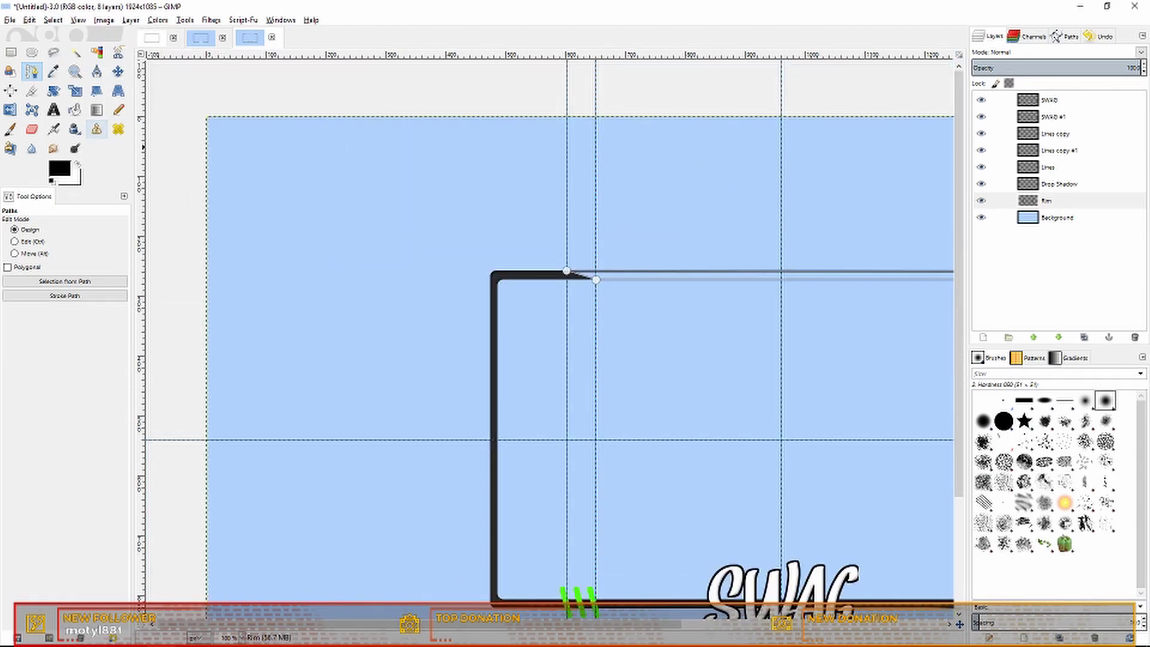
Step: Select a strip about 612 × 9 px in the upper edge's gap between the inner guides and fill it with green
left_click(117, 71)
left_click_drag(455, 624, 548, 624)
left_click(11, 52)
left_click_drag(448, 272, 816, 279)
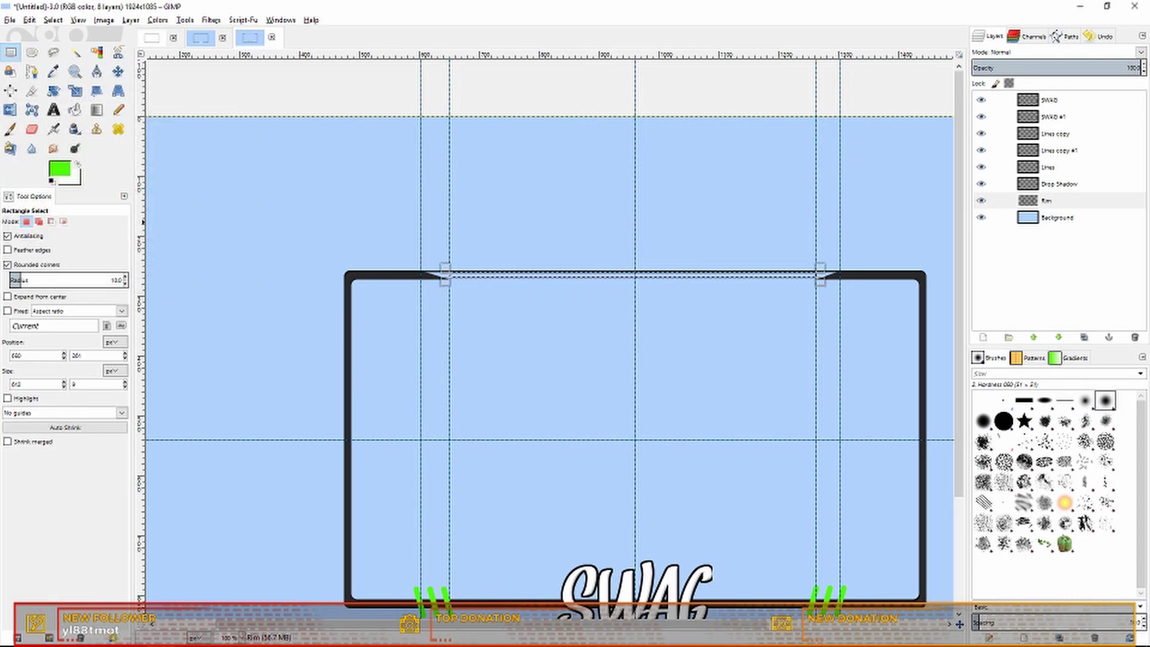
left_click(53, 20)
key("Escape")
key("ctrl+comma")
Step: Blur the green strip with the filter's default settings and clear the selection
left_click(211, 20)
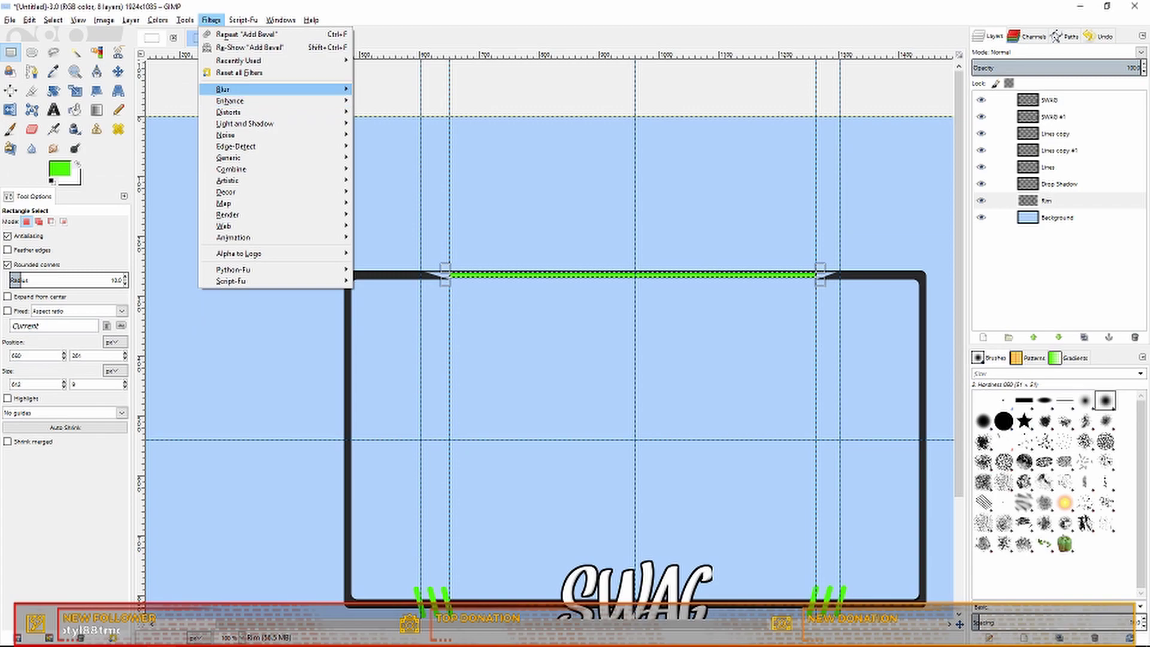
mouse_move(221, 89)
left_click(384, 100)
left_click(589, 399)
left_click(52, 20)
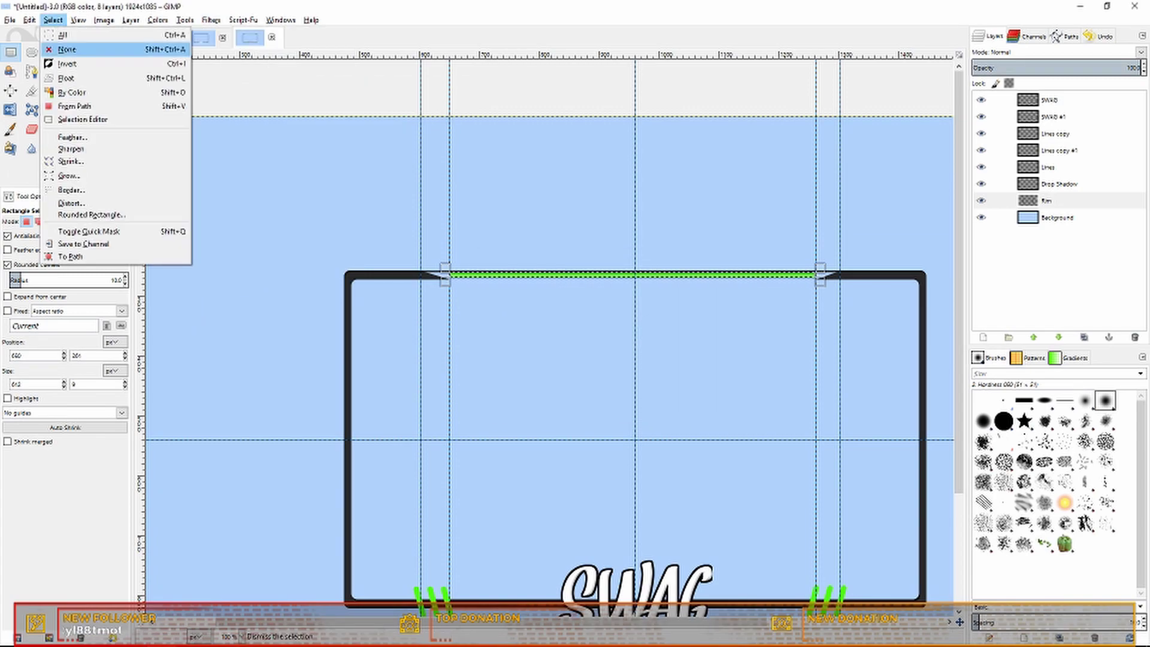
left_click(69, 49)
Step: Erase the leftover shadow line above the green strip on the Drop Shadow layer, using the 2. Hardness 100 brush at size 20
scroll(621, 260, "up", 3)
scroll(622, 270, "down", 3)
scroll(467, 278, "up", 1)
scroll(430, 271, "up", 3)
left_click(1058, 184)
left_click(31, 130)
left_click_drag(420, 299, 797, 298)
left_click(1003, 421)
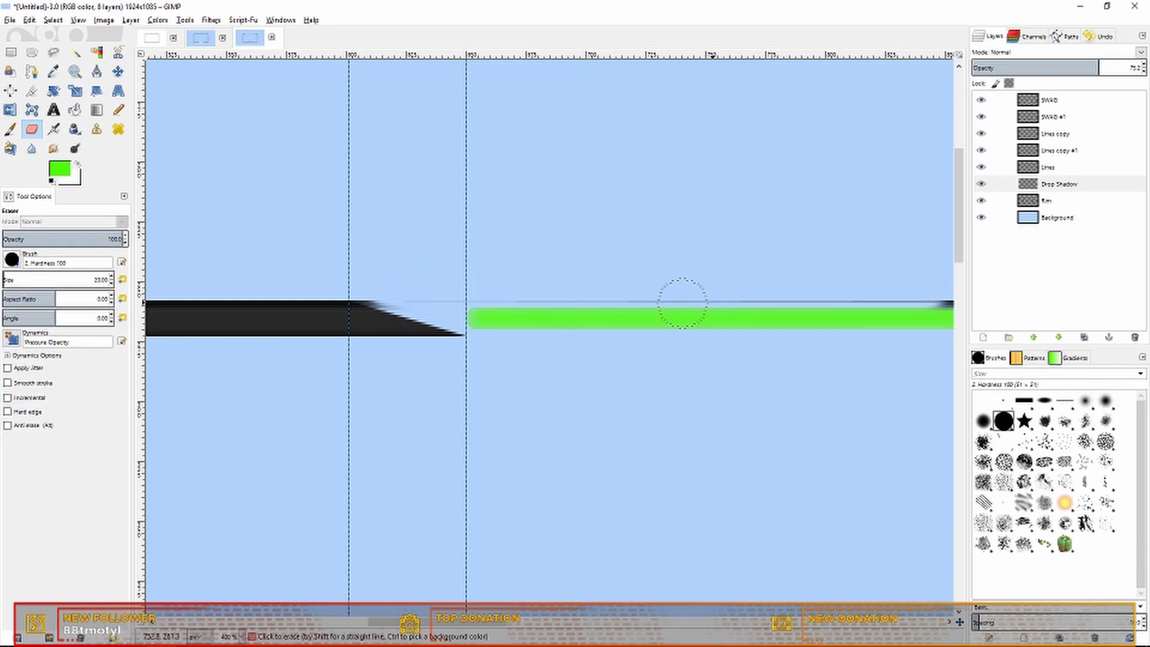
left_click_drag(683, 303, 942, 298)
scroll(888, 335, "down", 2)
left_click_drag(491, 621, 652, 622)
left_click_drag(462, 311, 867, 310)
scroll(637, 332, "right", 4)
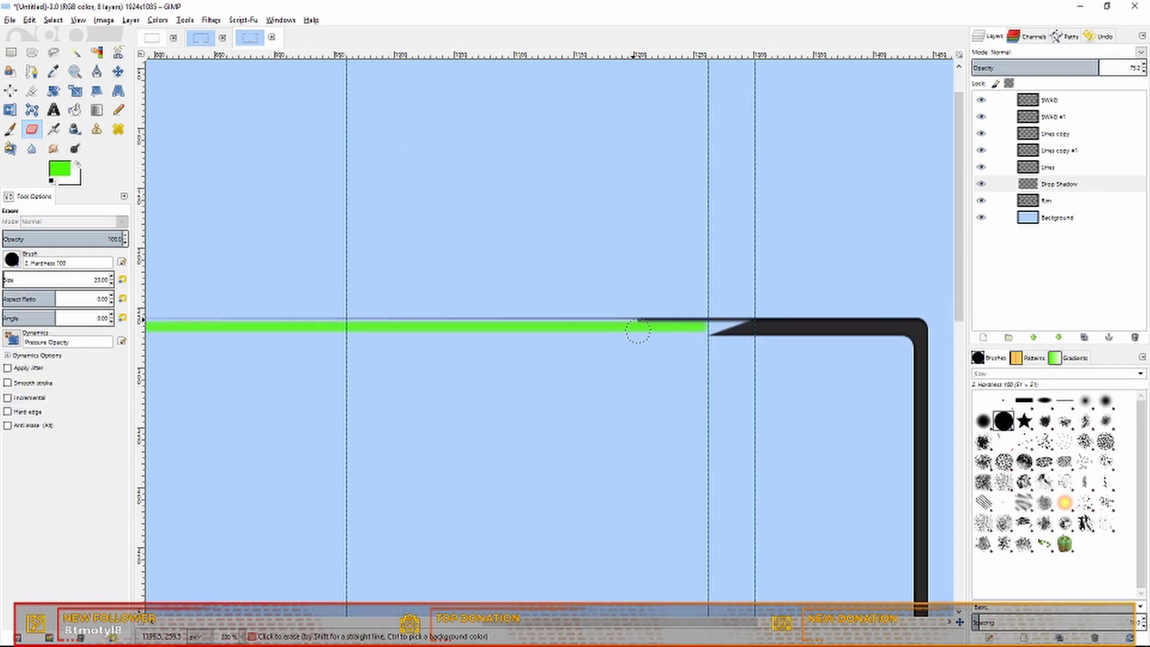
Step: Erase the leftover dark line above the green strip on the Rim layer
key("Page_Down")
left_click_drag(740, 312, 165, 320)
left_click_drag(525, 622, 379, 621)
left_click_drag(589, 319, 364, 313)
scroll(365, 313, "down", 3)
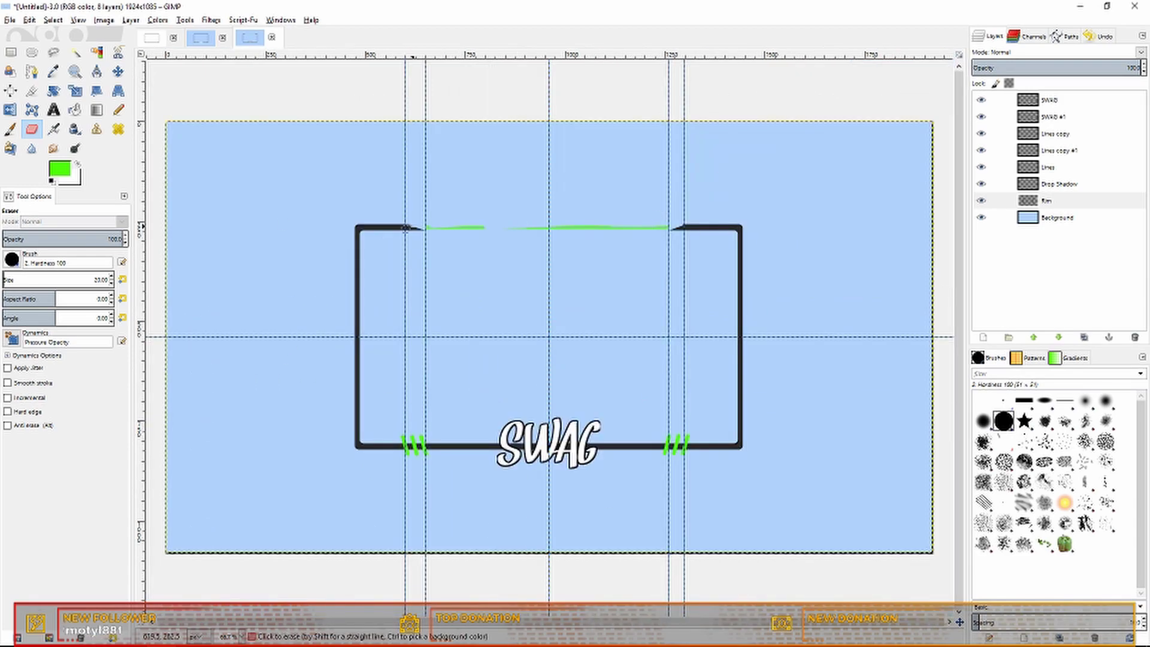
Step: Start exporting the image as a PNG and hide the Background layer to make the overlay's backdrop transparent
left_click(9, 20)
left_click(32, 190)
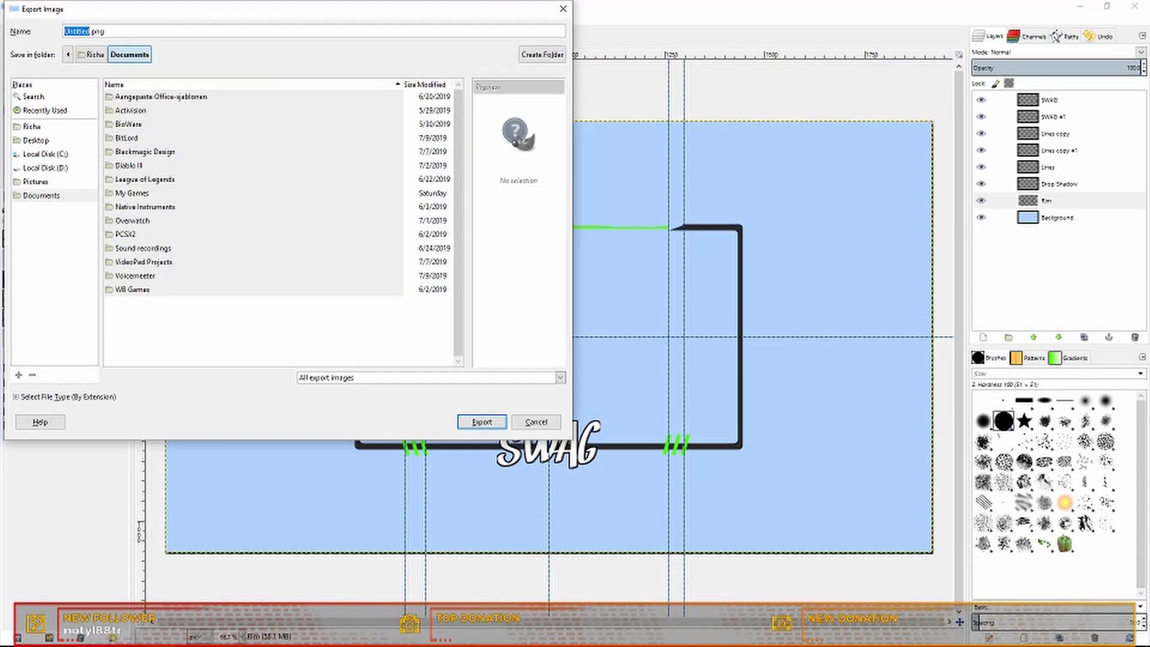
left_click(981, 218)
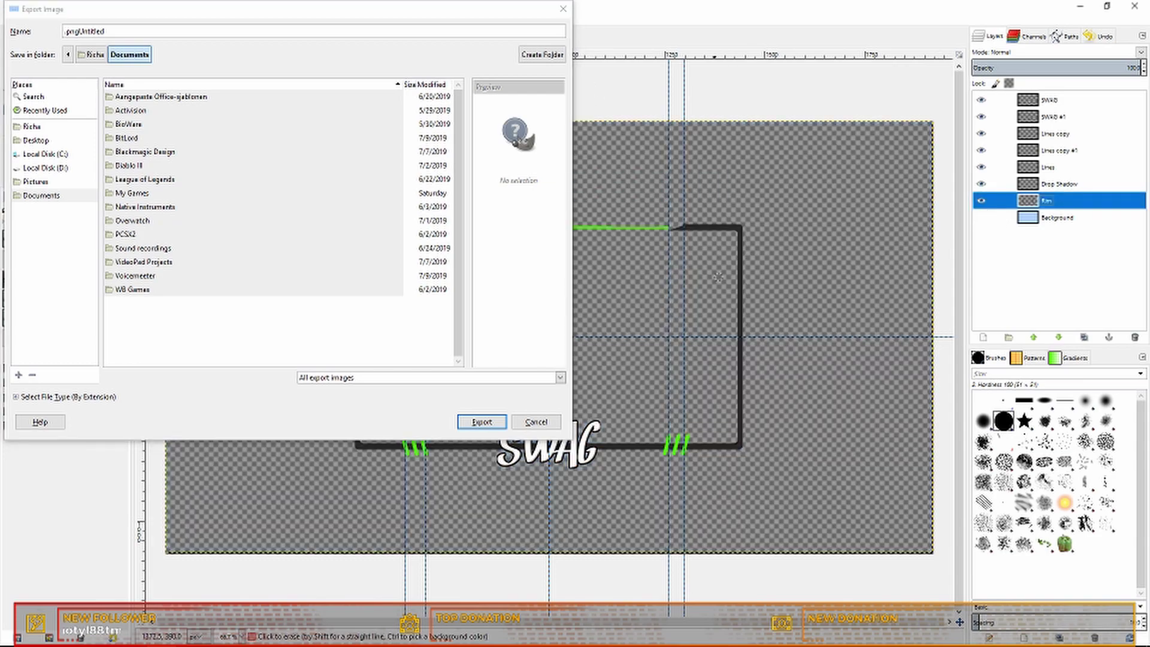